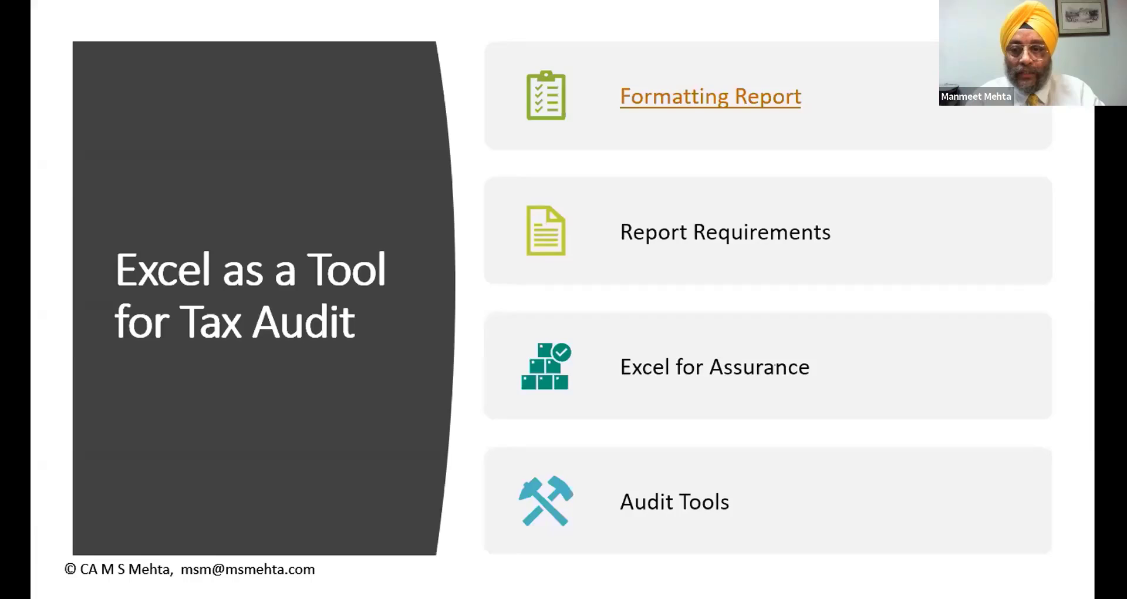
- Switch from the PowerPoint slide show to the Excel for Tax audit.xlsx workbook
{"action": "key", "text": "alt+Tab"}
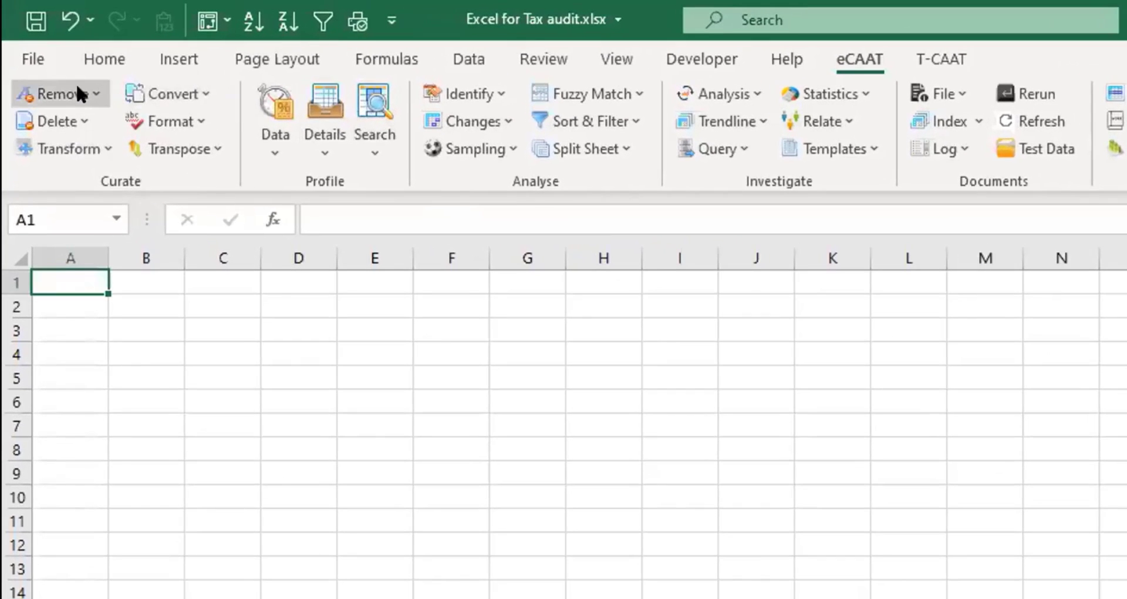
{"action": "left_click", "coordinate": [81, 94]}
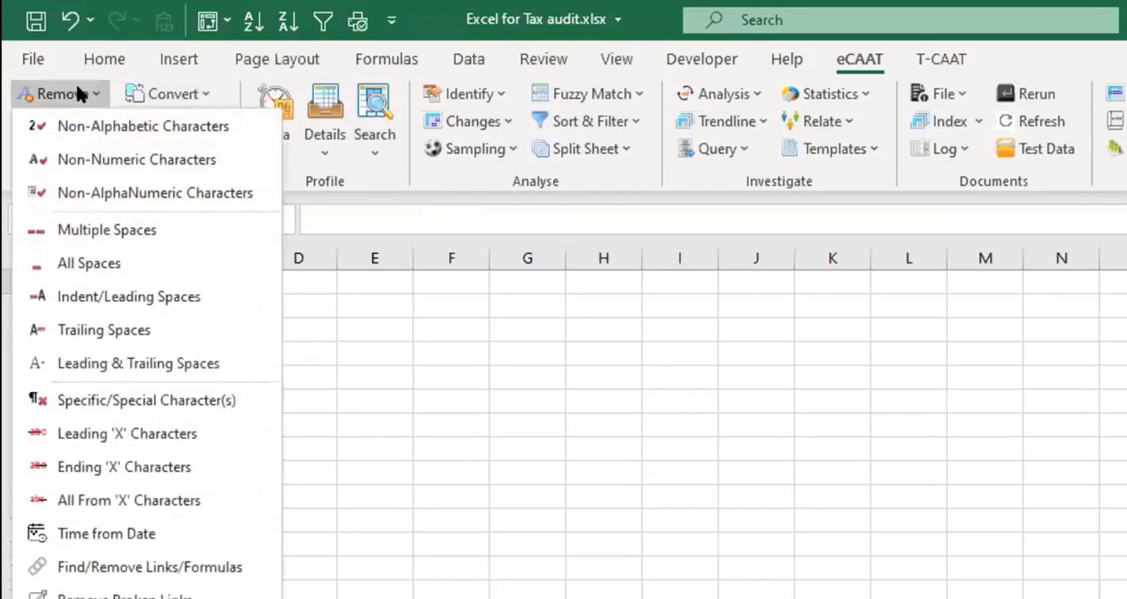
{"action": "left_click", "coordinate": [159, 91]}
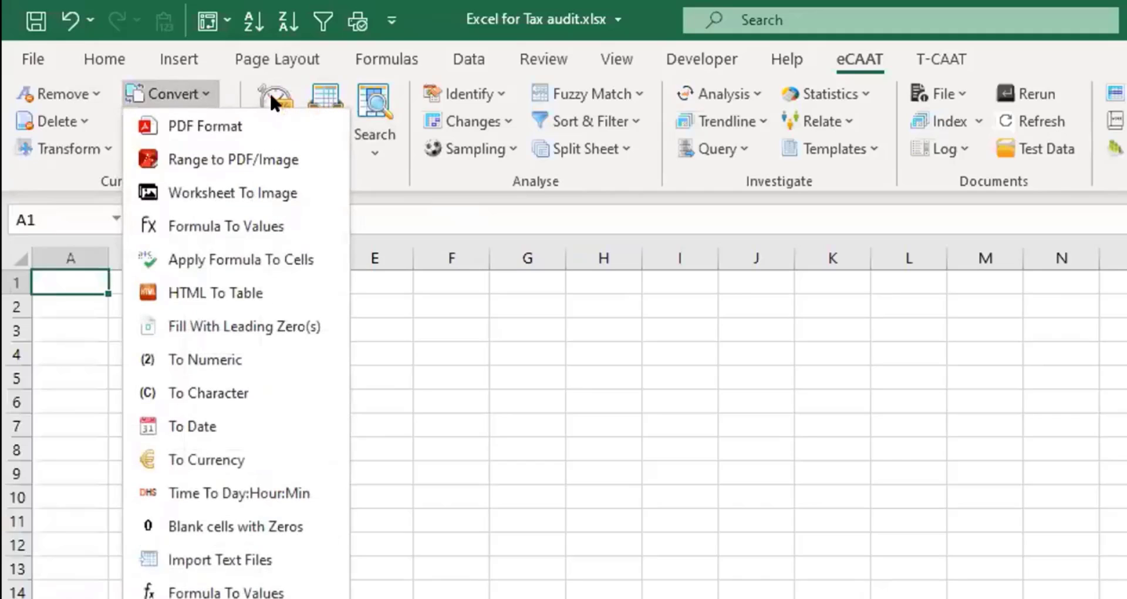
{"action": "left_click", "coordinate": [369, 118]}
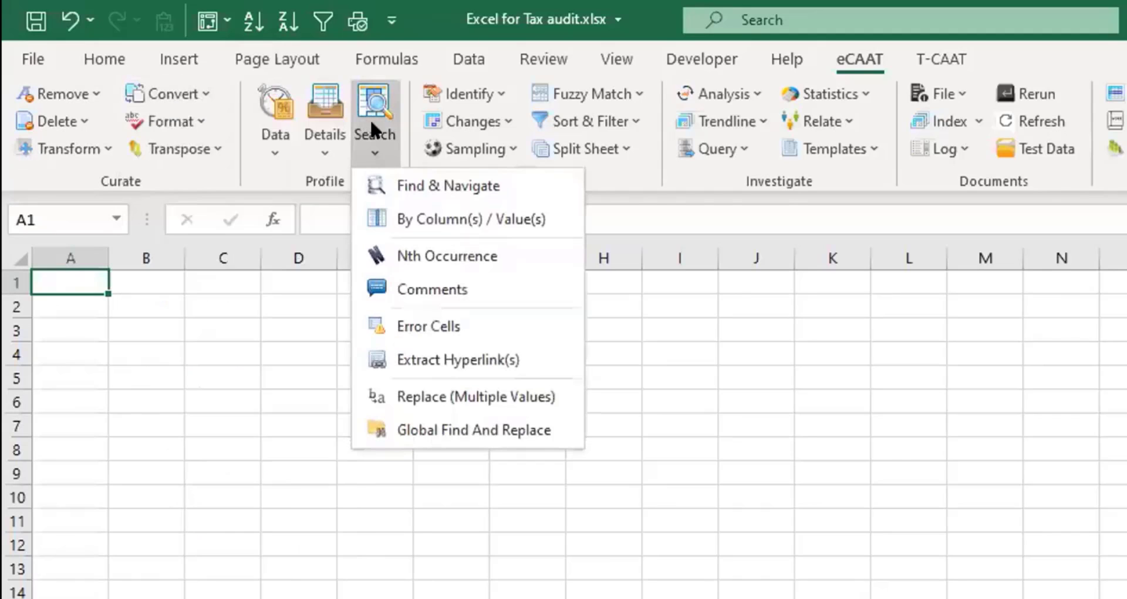
{"action": "left_click", "coordinate": [469, 91]}
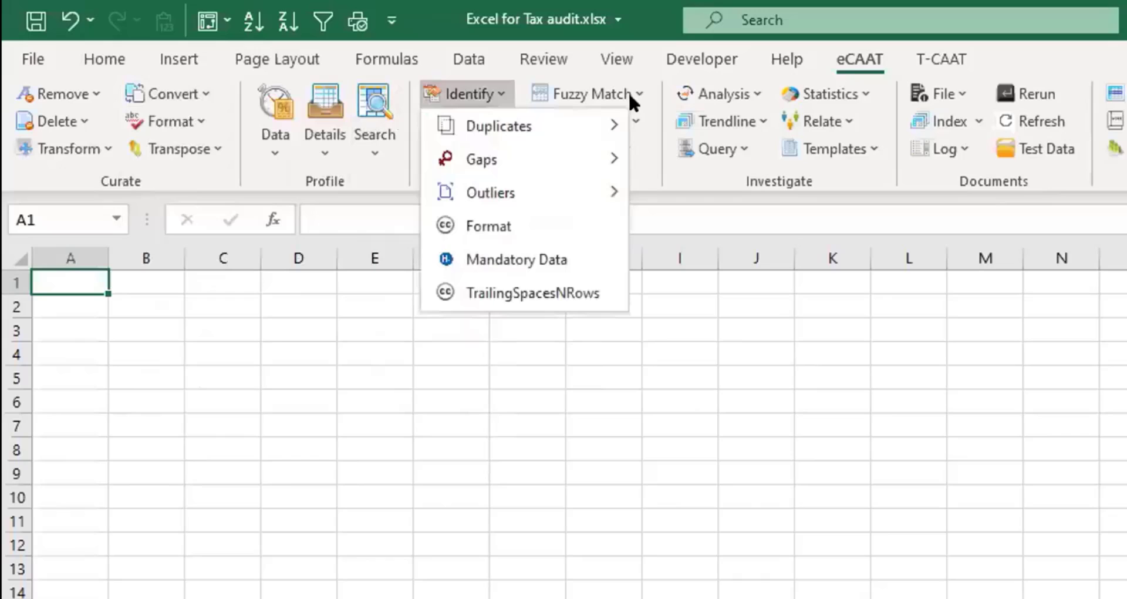
{"action": "left_click", "coordinate": [723, 94]}
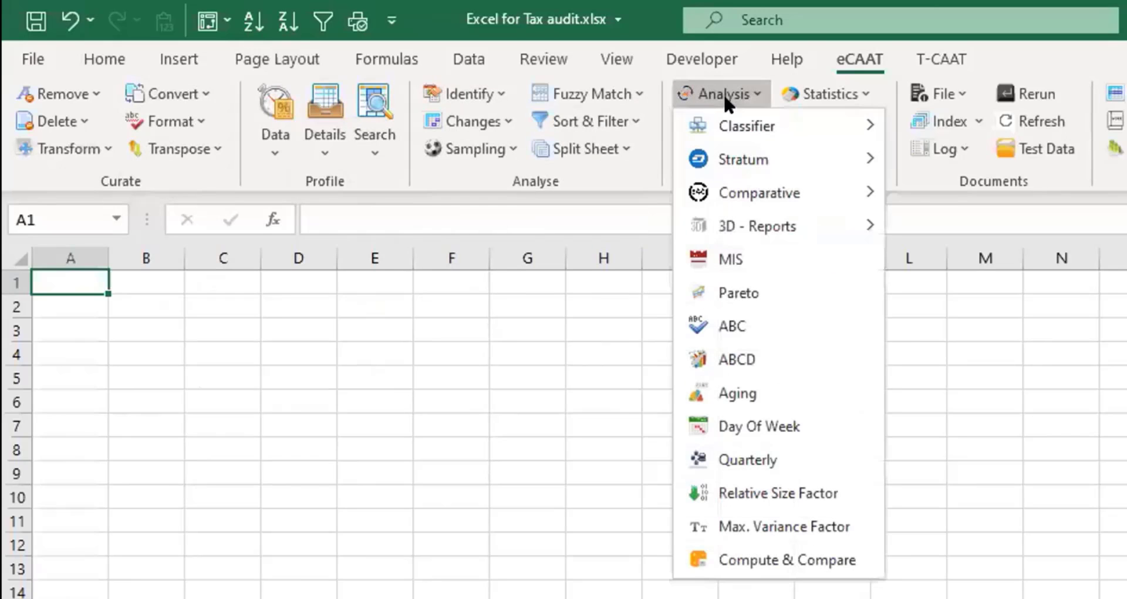
{"action": "left_click", "coordinate": [950, 416]}
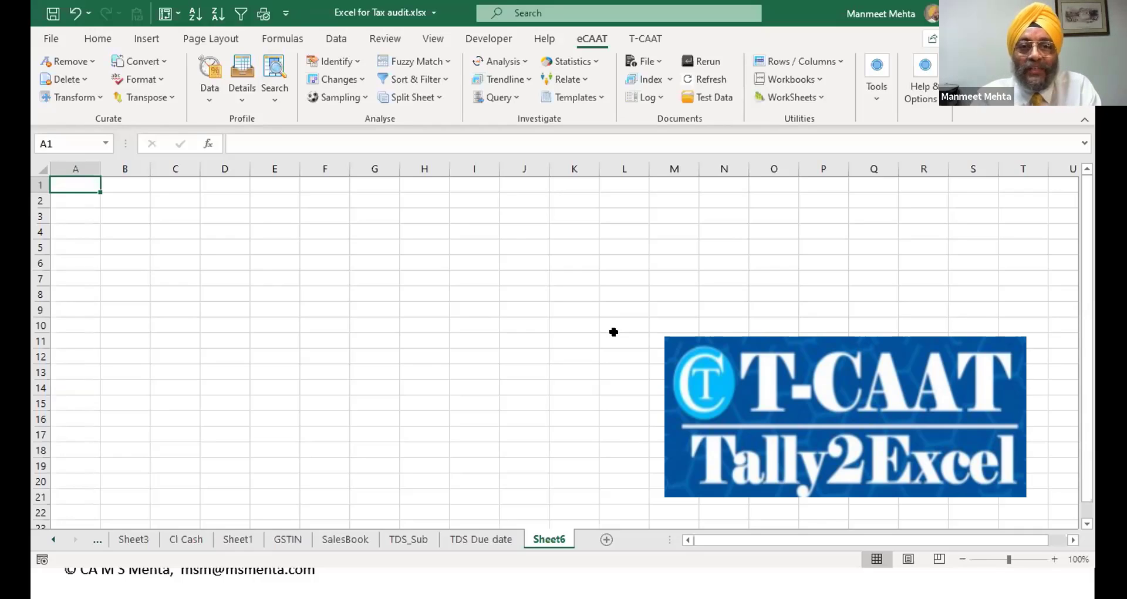
- Import T-CAAT General Info with Company Info, Company Features and Security Features ticked
{"action": "left_click", "coordinate": [644, 37]}
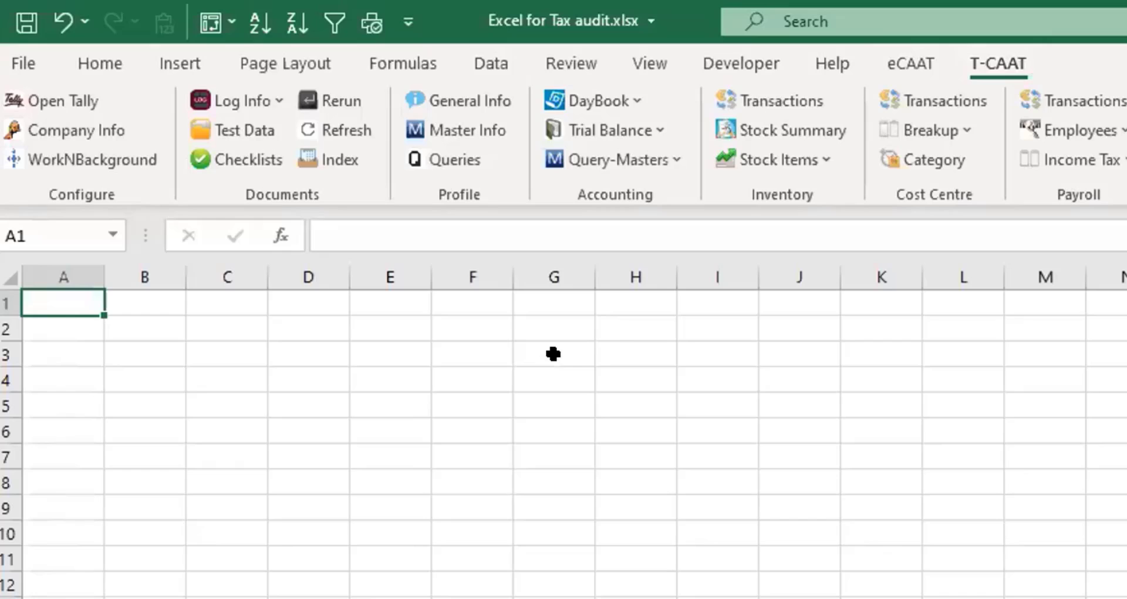
{"action": "left_click", "coordinate": [447, 94]}
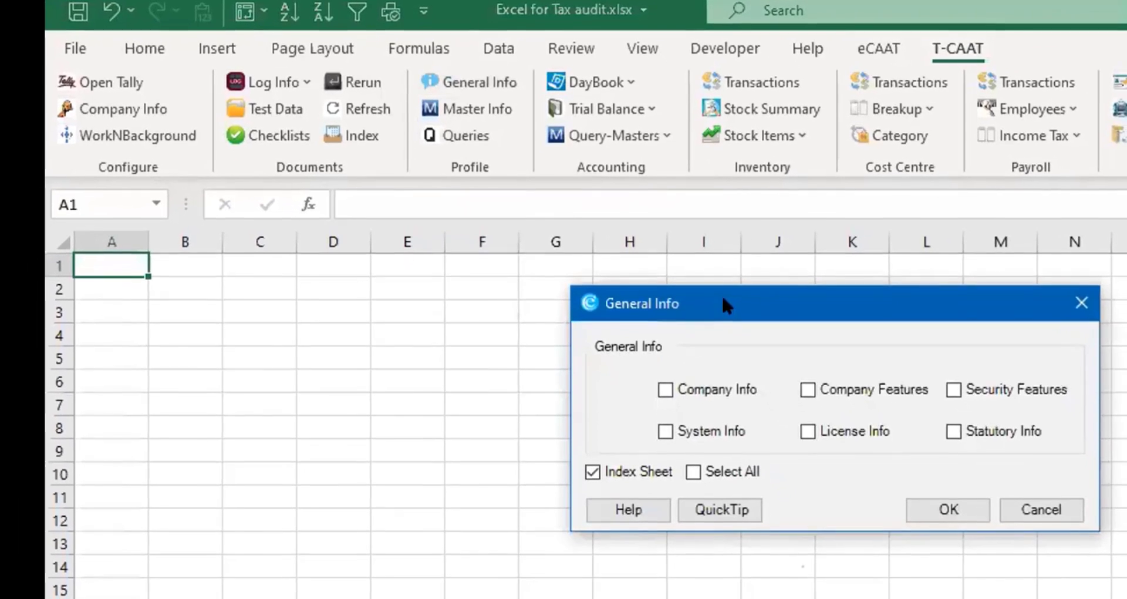
{"action": "left_click_drag", "start_coordinate": [712, 297], "coordinate": [666, 274]}
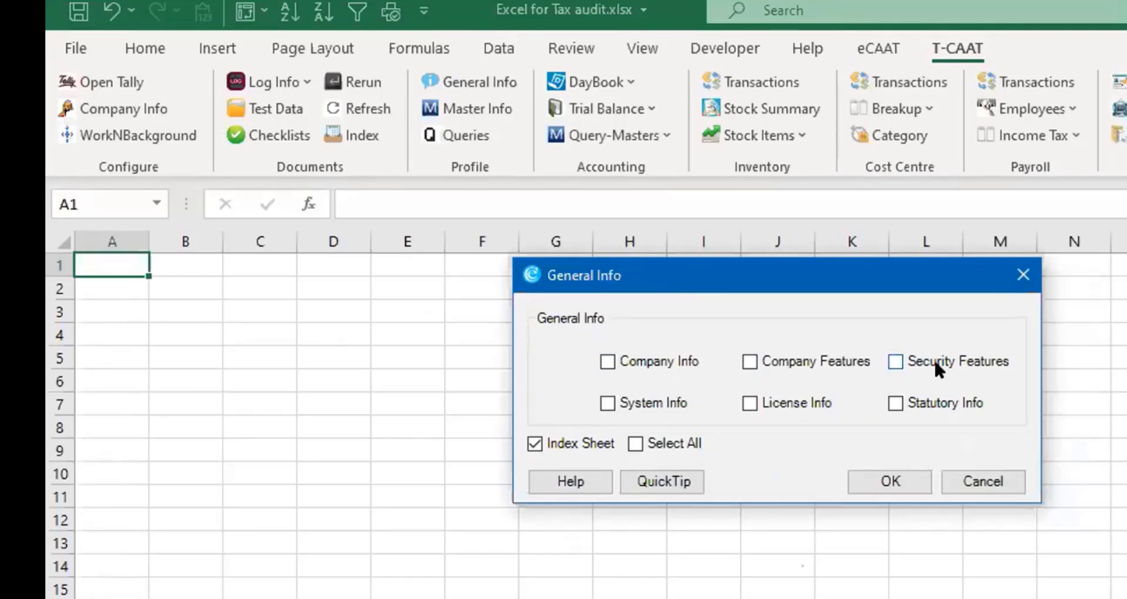
{"action": "left_click", "coordinate": [607, 361]}
{"action": "left_click", "coordinate": [750, 361]}
{"action": "left_click", "coordinate": [892, 479]}
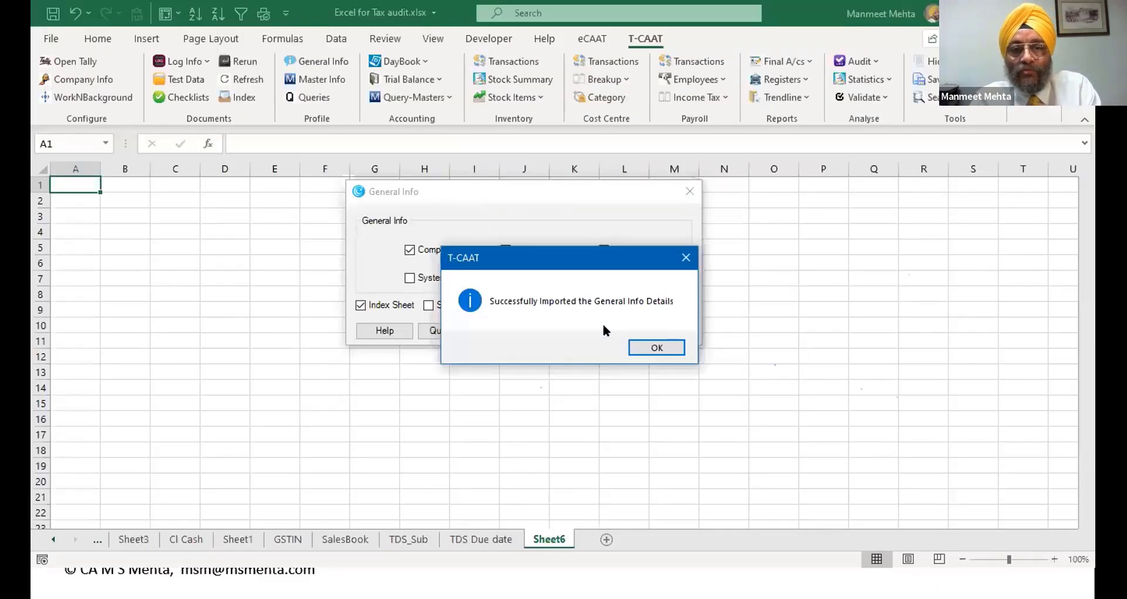
- Review the imported SecurityFeaturesEnabled and company sheets, then return to the empty Sheet6
{"action": "left_click", "coordinate": [652, 346]}
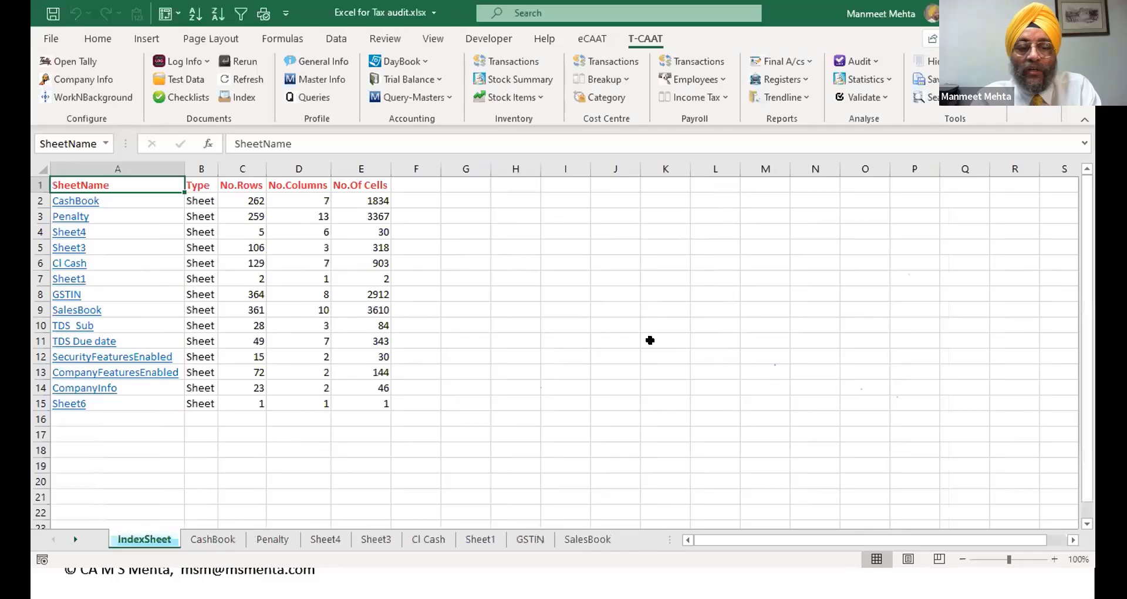
{"action": "left_click", "coordinate": [111, 356]}
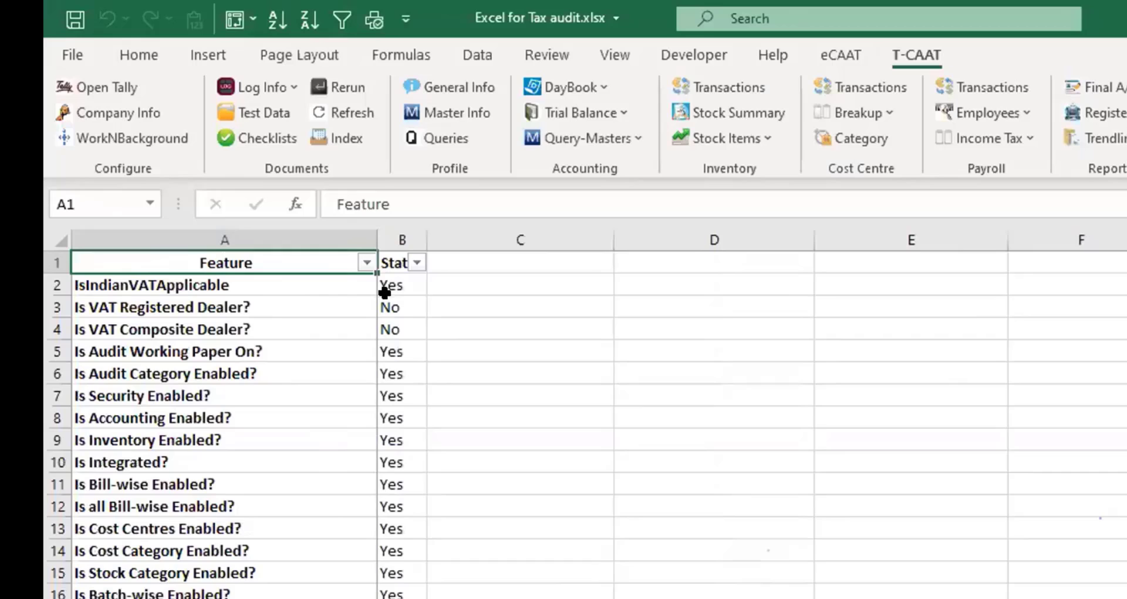
{"action": "scroll", "coordinate": [371, 400], "scroll_direction": "down", "scroll_amount": 4}
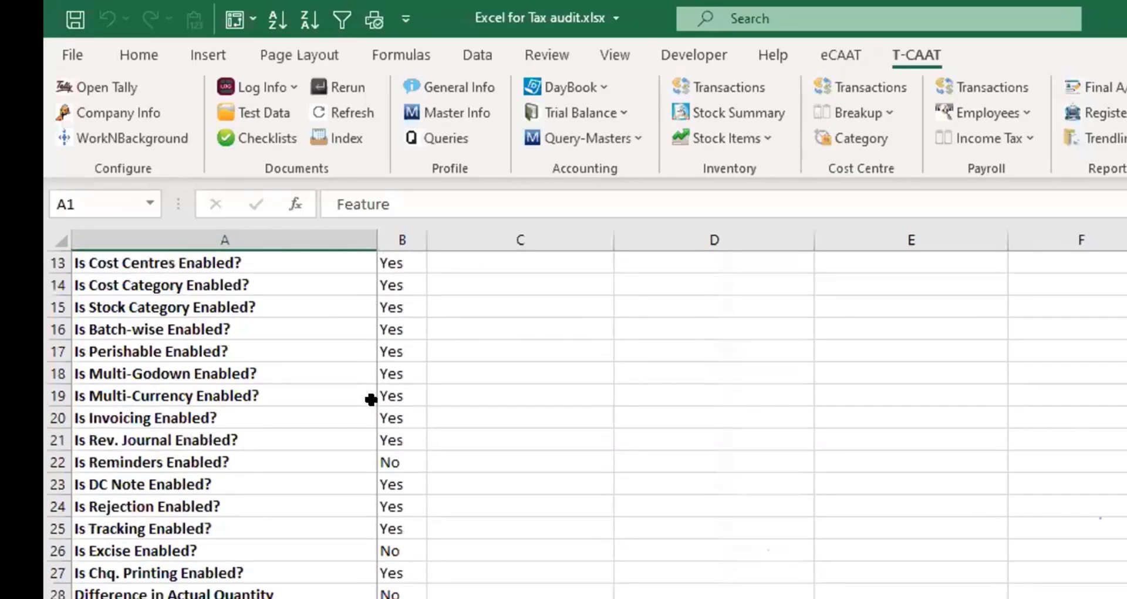
{"action": "scroll", "coordinate": [372, 400], "scroll_direction": "down", "scroll_amount": 3}
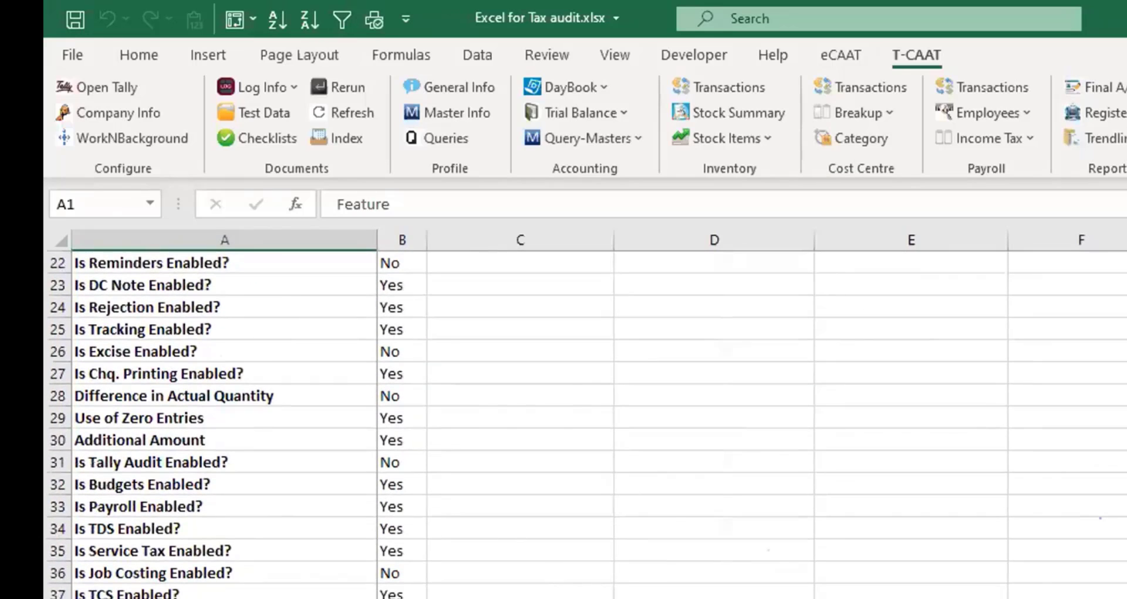
{"action": "key", "text": "ctrl+Page_Up"}
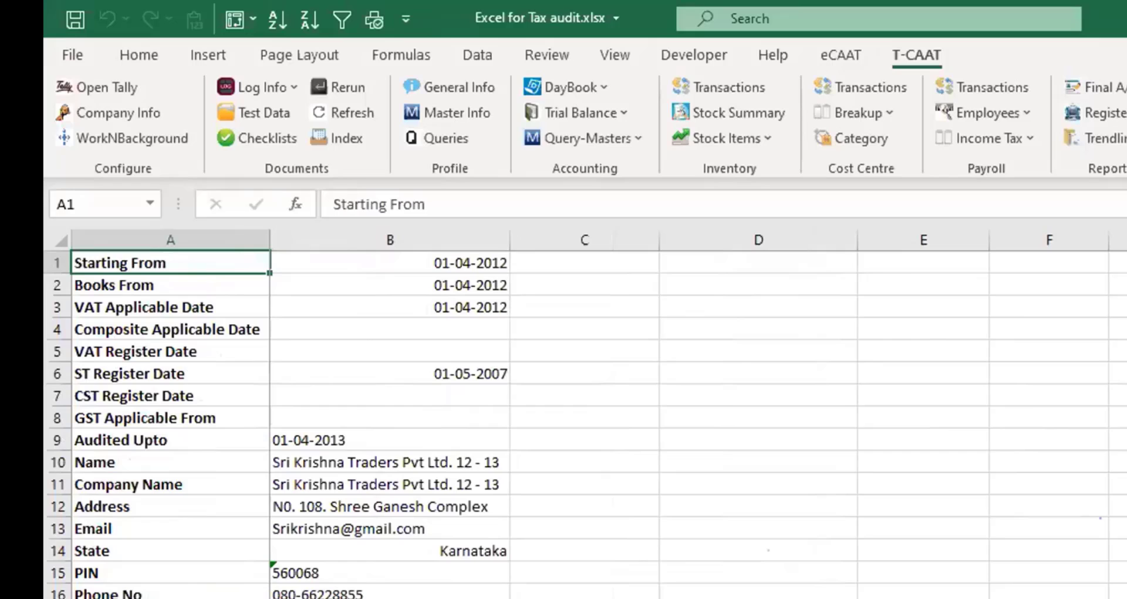
{"action": "scroll", "coordinate": [428, 581], "scroll_direction": "down", "scroll_amount": 4}
{"action": "scroll", "coordinate": [428, 582], "scroll_direction": "up", "scroll_amount": 4}
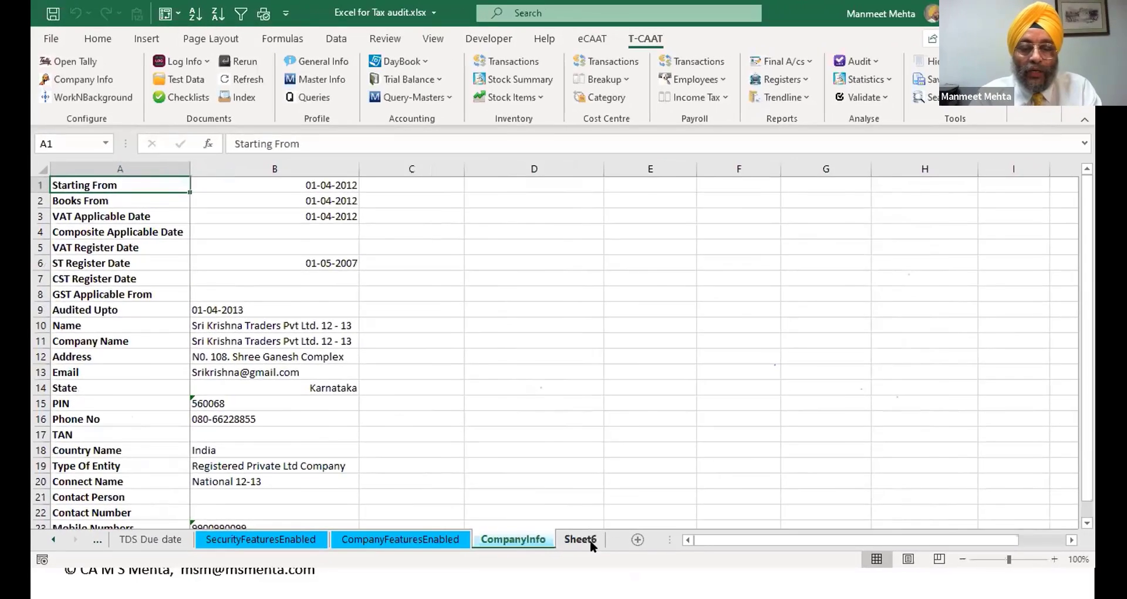
{"action": "left_click", "coordinate": [590, 539]}
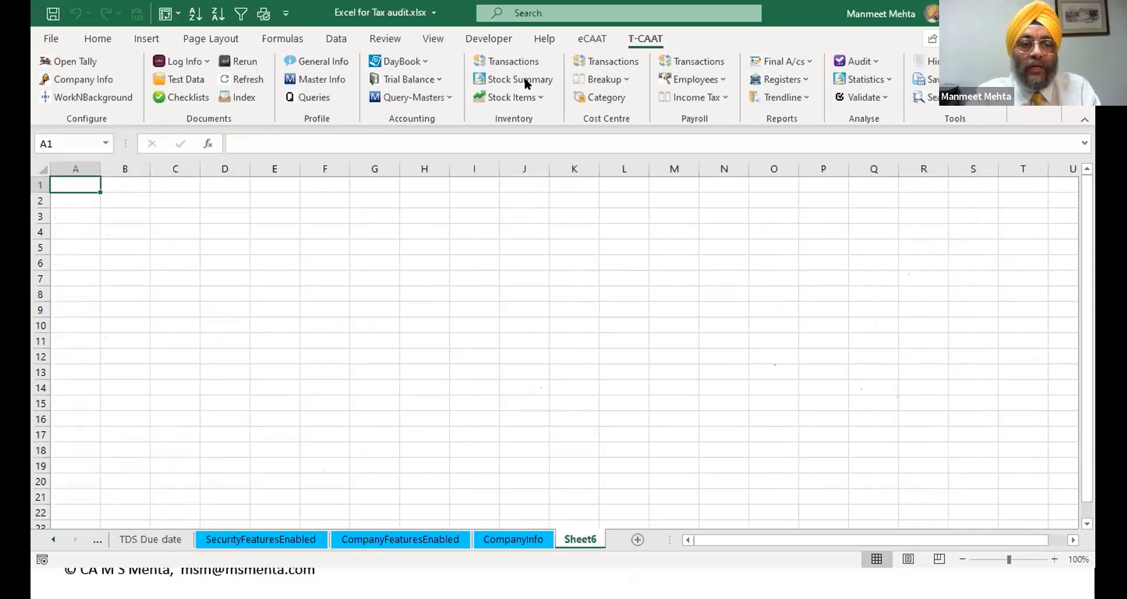
- Import Expense Ledgers through T-CAAT Master Info
{"action": "left_click", "coordinate": [311, 62]}
{"action": "key", "text": "Return"}
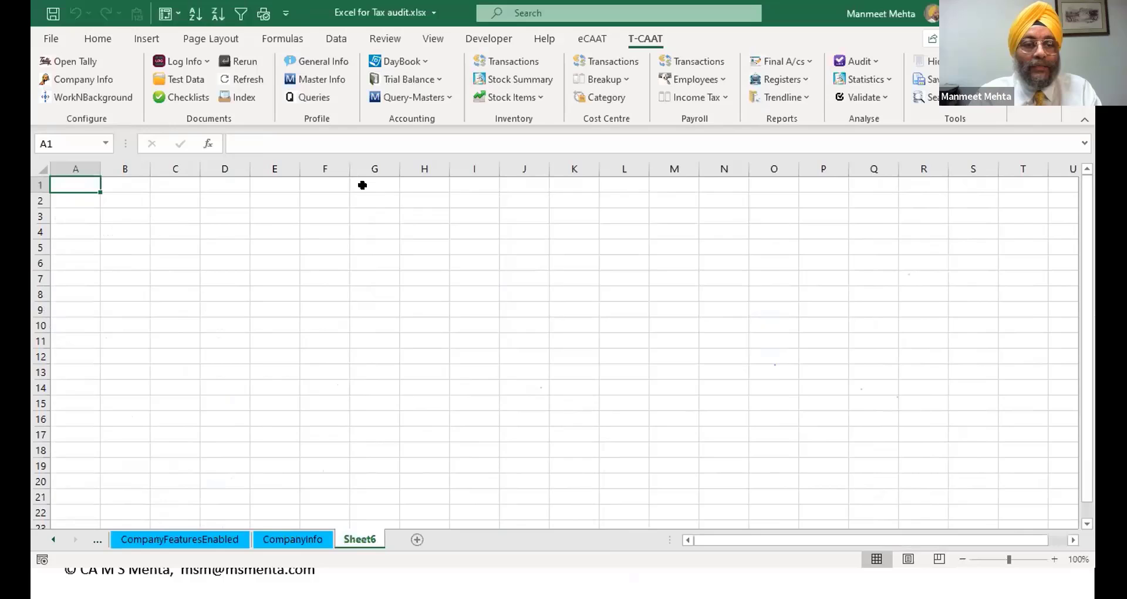
{"action": "left_click", "coordinate": [320, 80]}
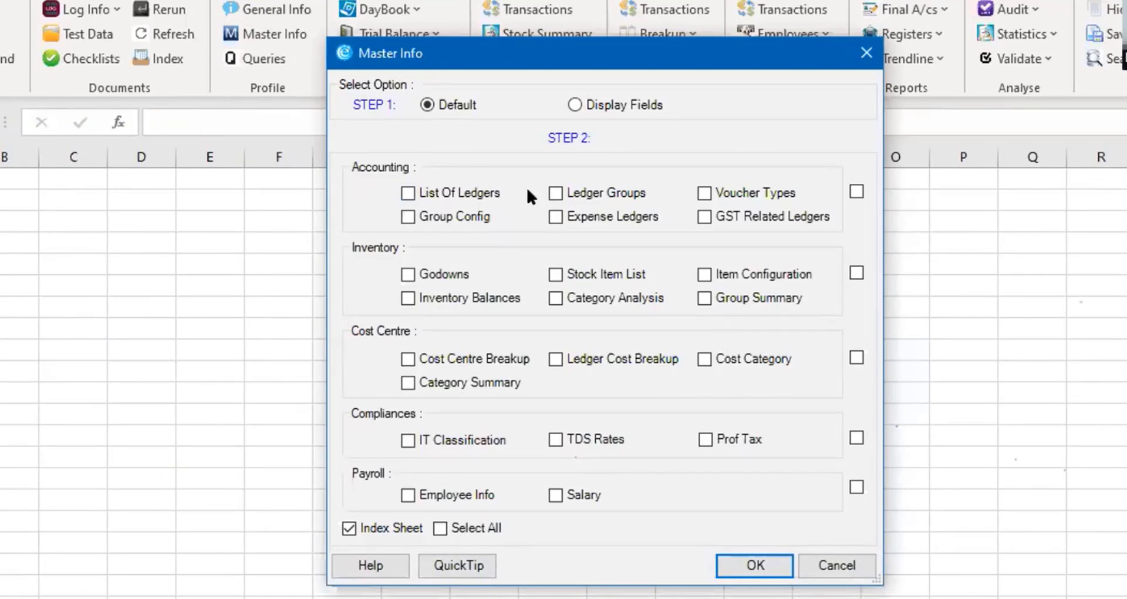
{"action": "left_click", "coordinate": [553, 216]}
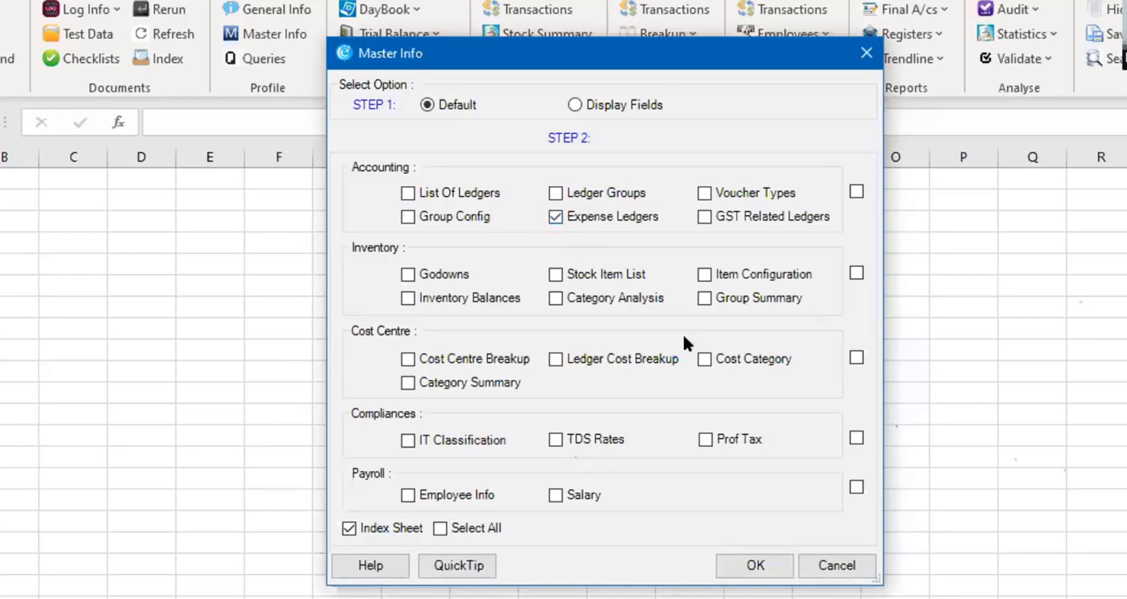
{"action": "left_click", "coordinate": [764, 565]}
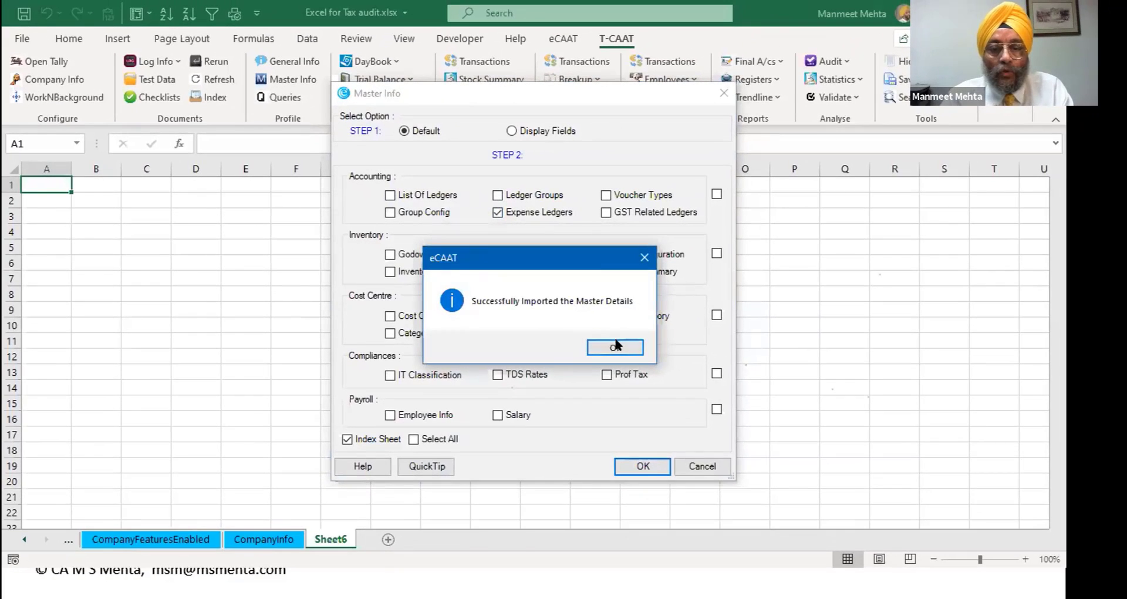
{"action": "left_click", "coordinate": [616, 347]}
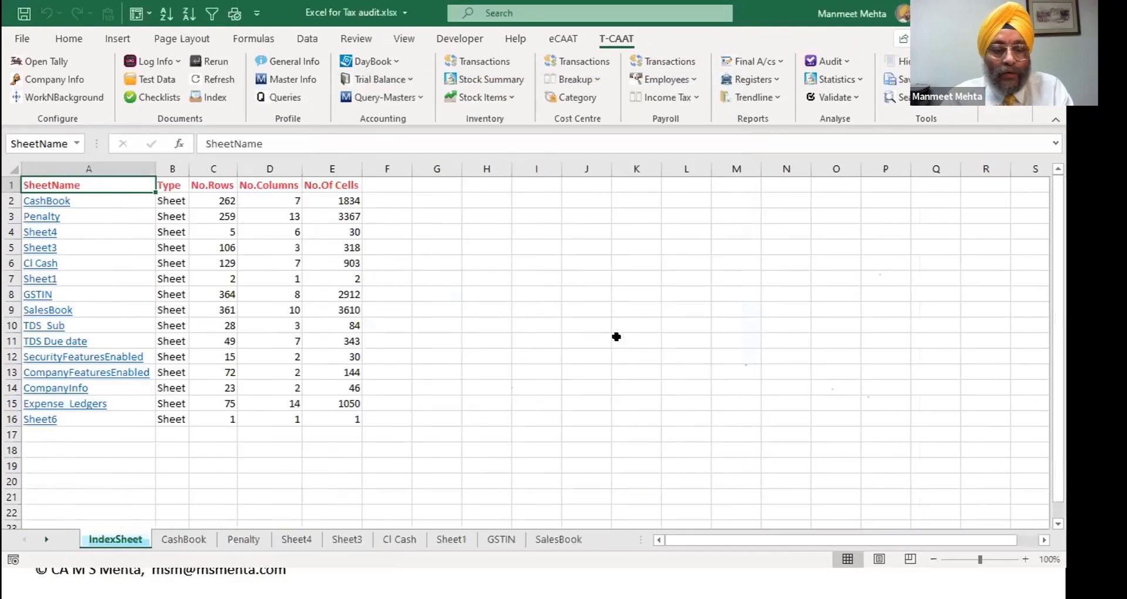
- Open the Expense_Ledgers sheet from IndexSheet and scroll across its balance columns
{"action": "left_click", "coordinate": [58, 404]}
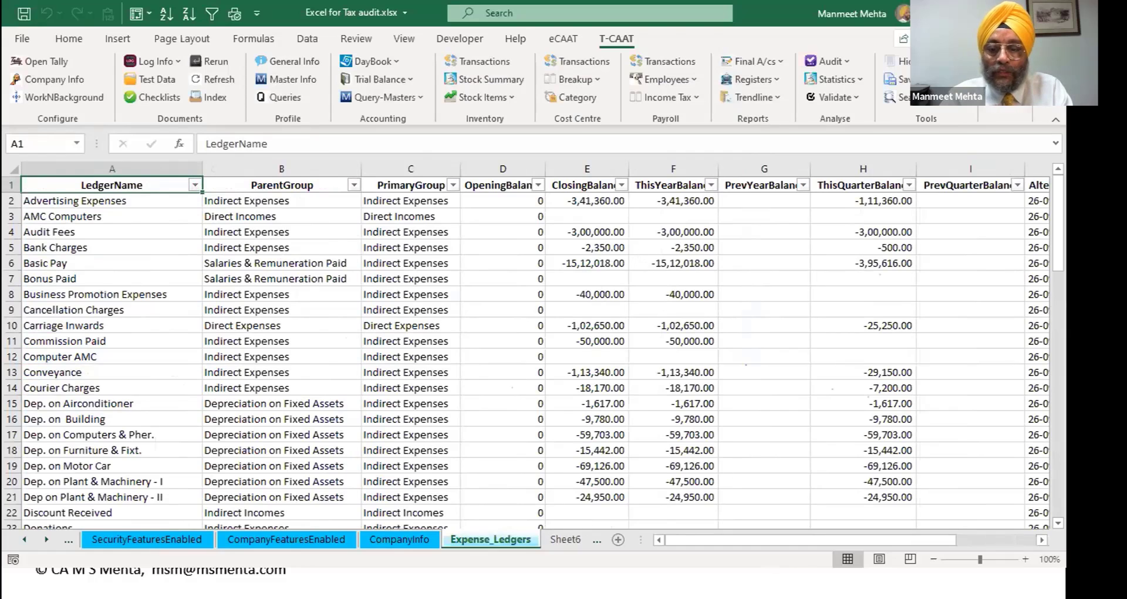
{"action": "left_click_drag", "start_coordinate": [807, 539], "coordinate": [882, 539]}
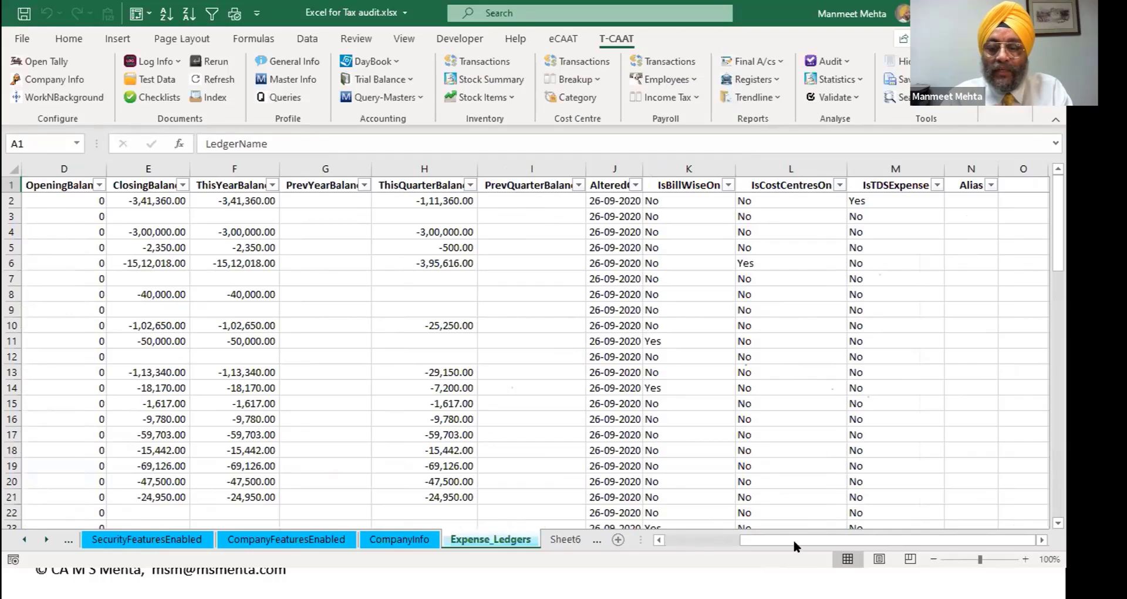
{"action": "left_click_drag", "start_coordinate": [790, 537], "coordinate": [661, 535]}
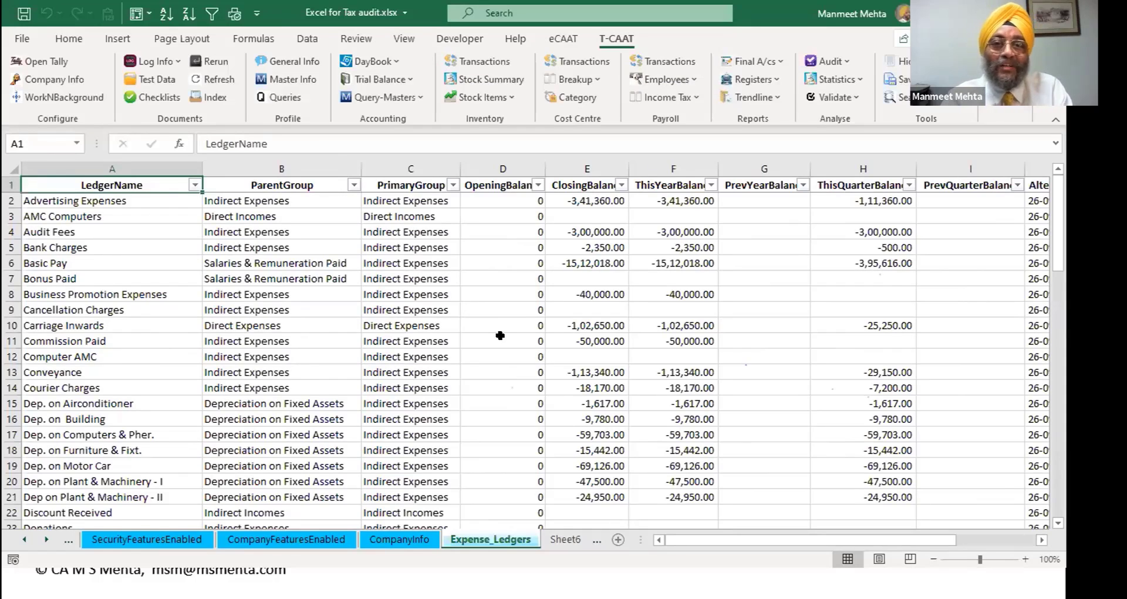
- Extract Day Book transactions for all Expense ledgers into a new DayBook_Extract sheet
{"action": "left_click", "coordinate": [565, 539]}
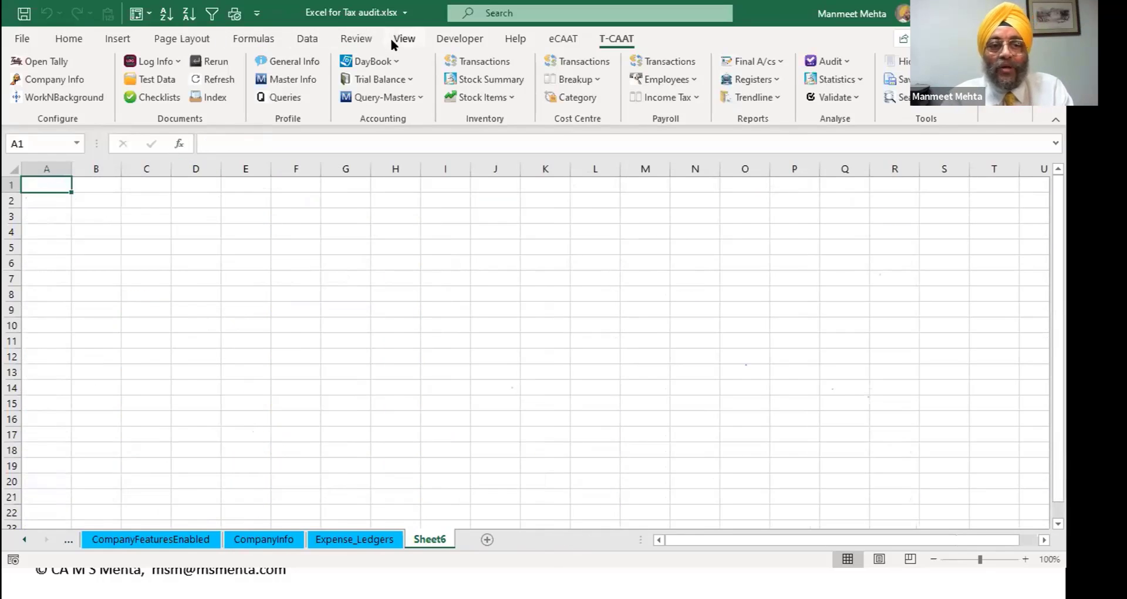
{"action": "left_click", "coordinate": [382, 60]}
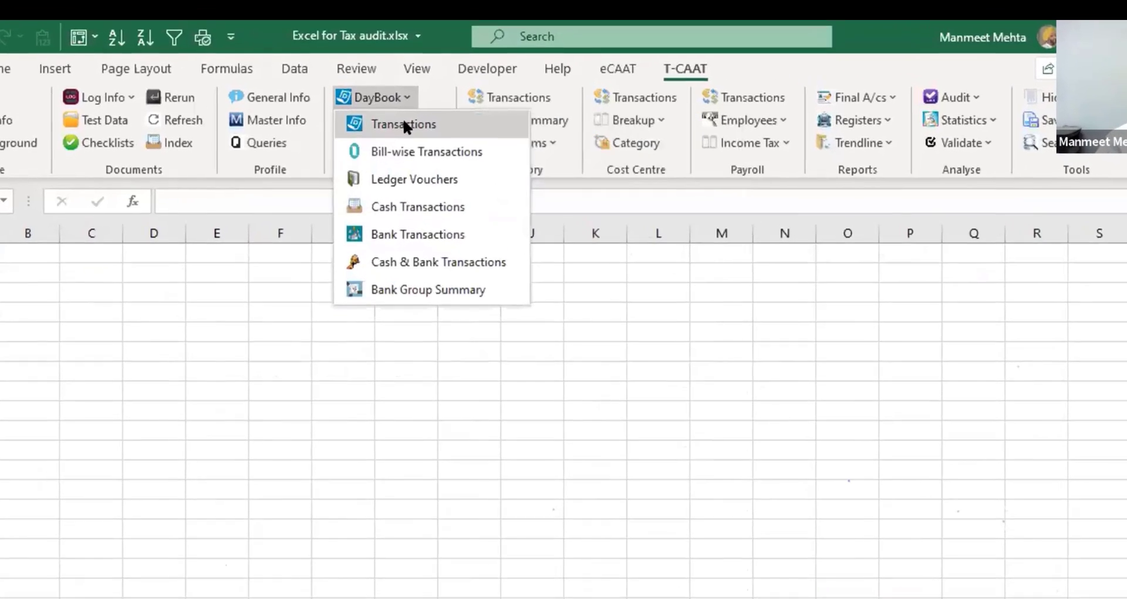
{"action": "left_click", "coordinate": [396, 94]}
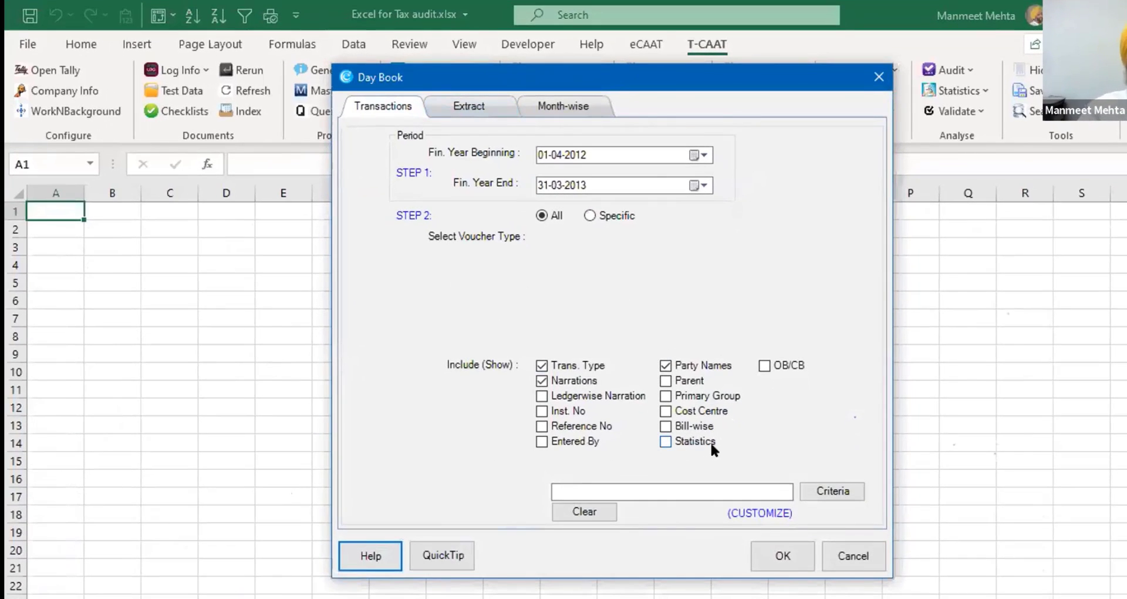
{"action": "key", "text": "ctrl+Tab"}
{"action": "left_click", "coordinate": [751, 153]}
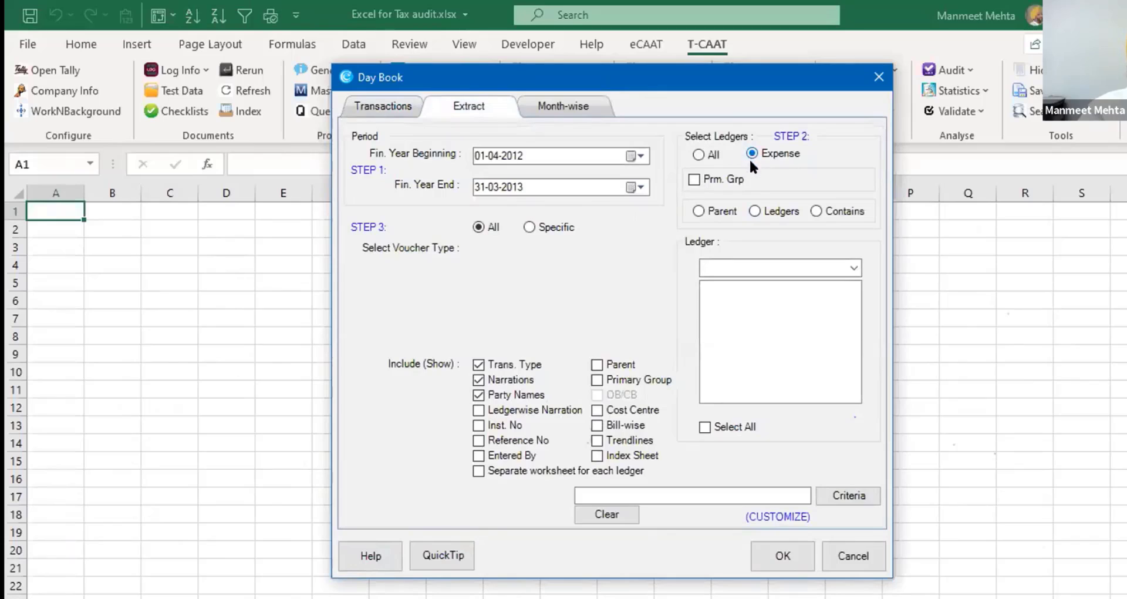
{"action": "left_click", "coordinate": [752, 206]}
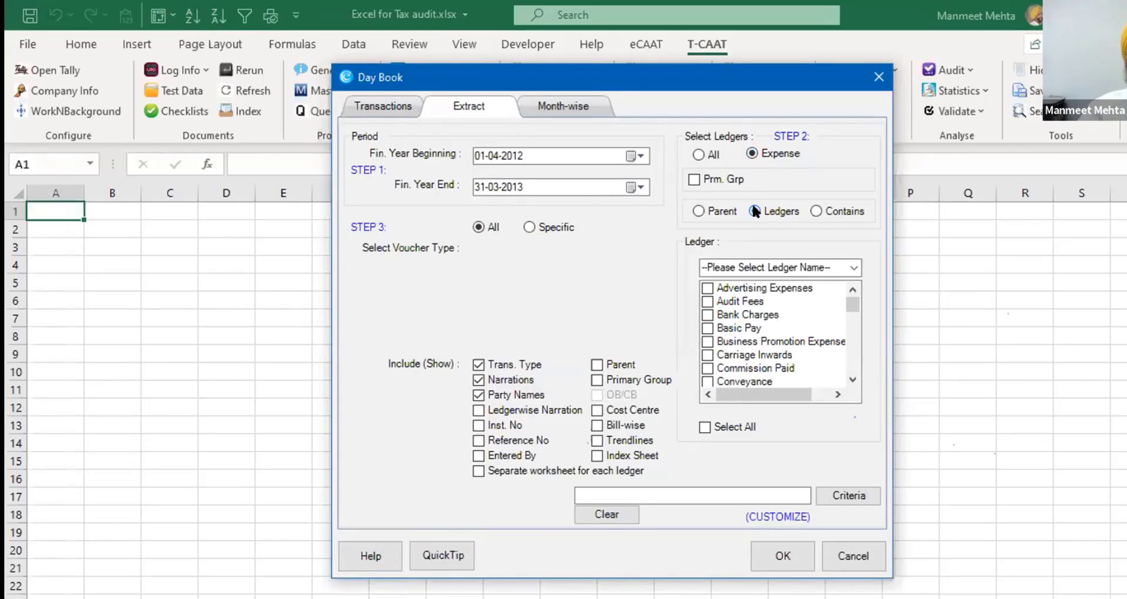
{"action": "left_click", "coordinate": [705, 427]}
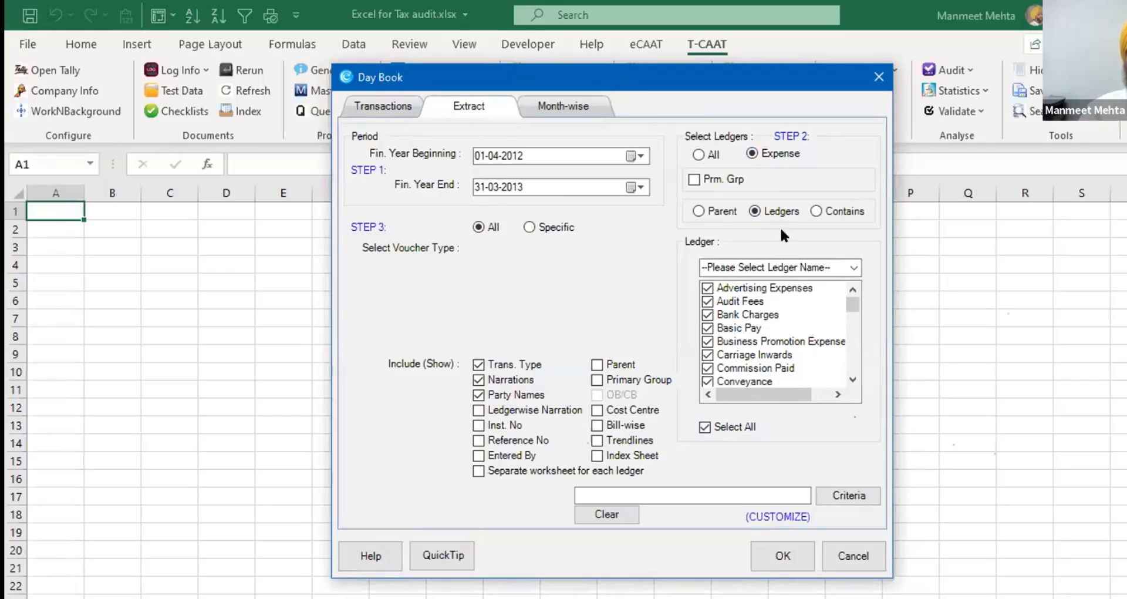
{"action": "left_click", "coordinate": [791, 554]}
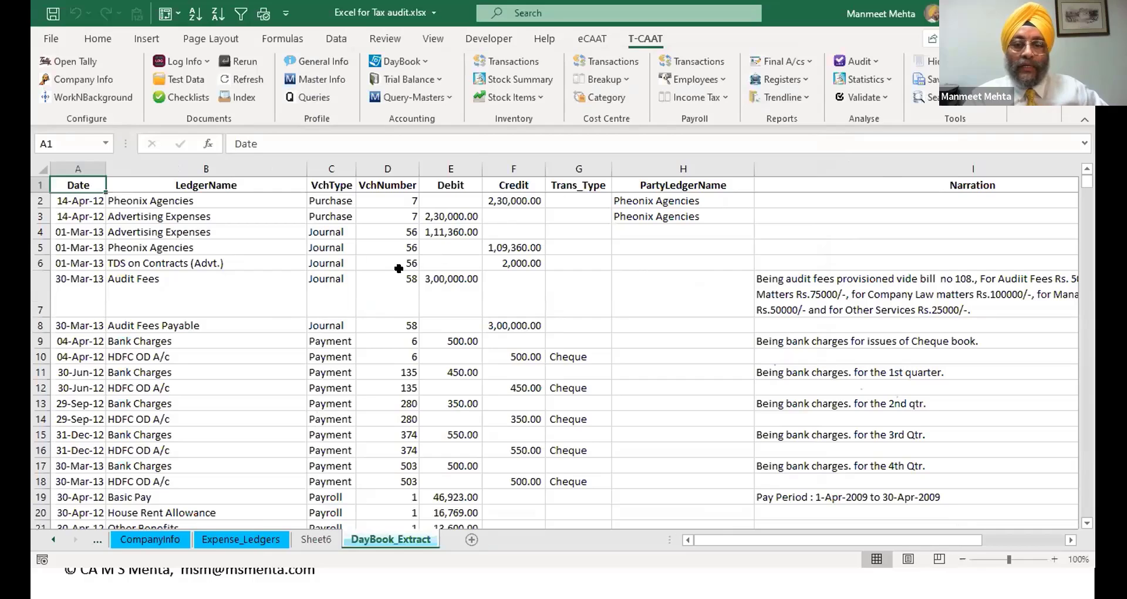
- Select the Narration column (I) and show the eCAAT add-in tools
{"action": "left_click_drag", "start_coordinate": [789, 540], "coordinate": [894, 540]}
{"action": "left_click", "coordinate": [617, 167]}
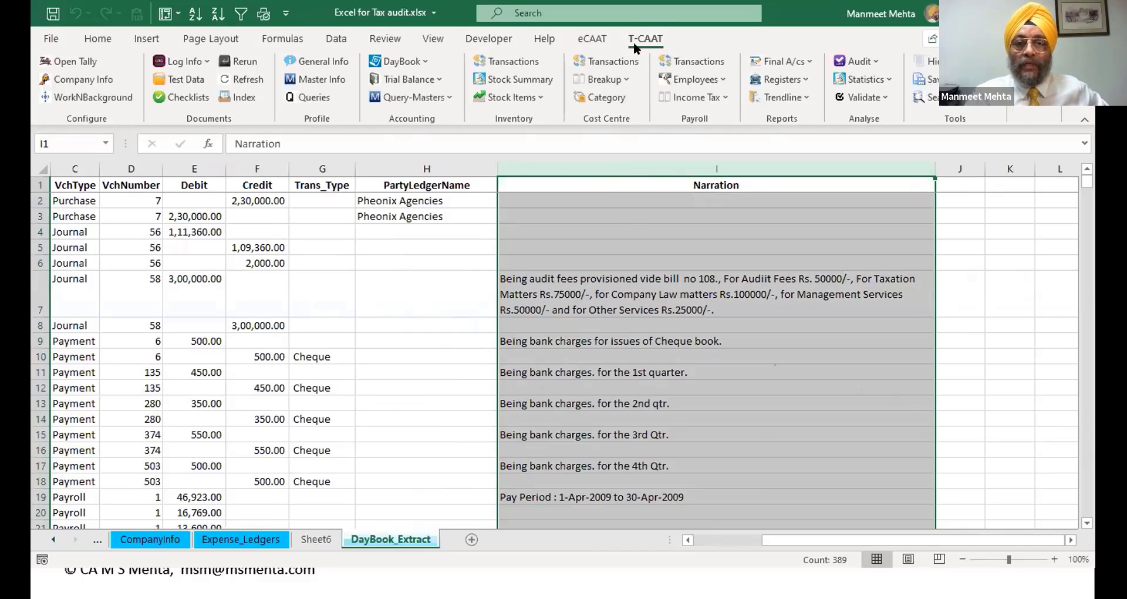
{"action": "left_click", "coordinate": [588, 37]}
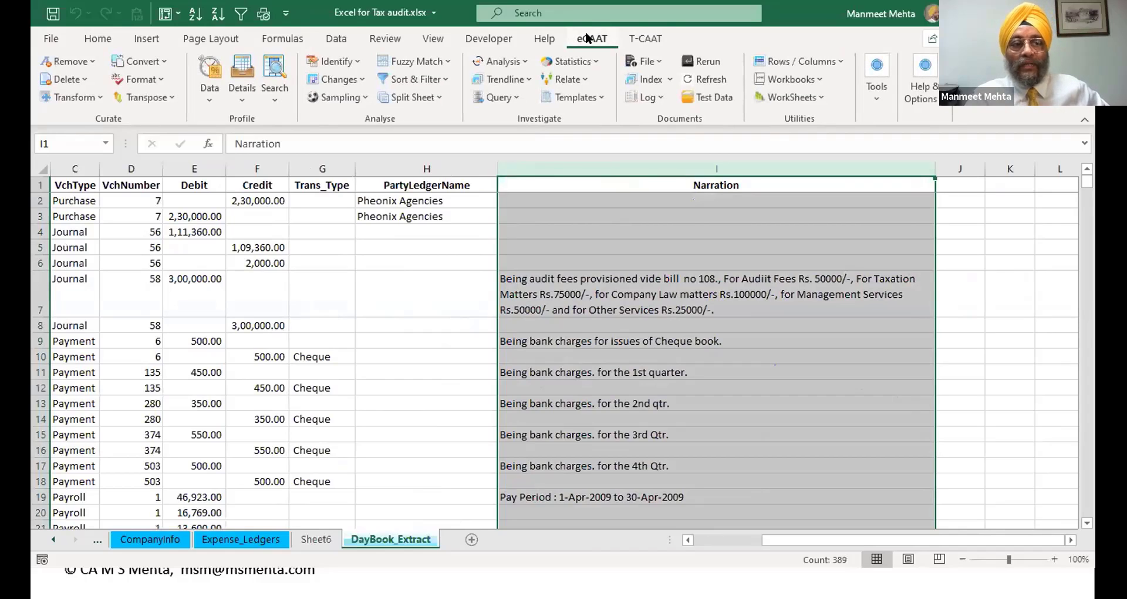
- Find cells containing 'Penalty' with eCAAT Find & Navigate, then close the search
{"action": "left_click", "coordinate": [273, 100]}
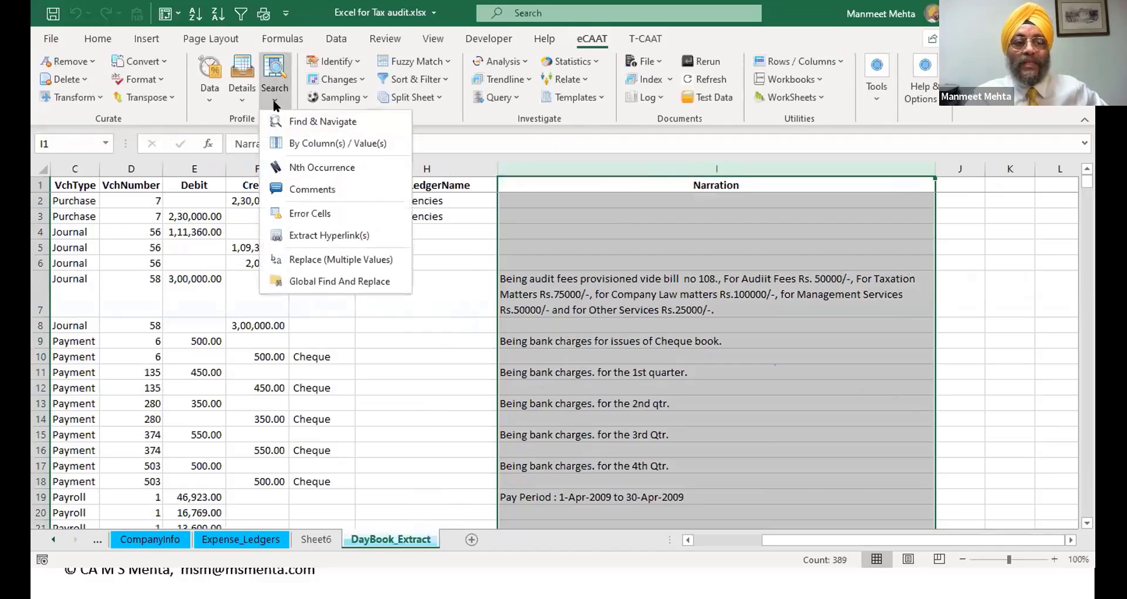
{"action": "left_click", "coordinate": [304, 121]}
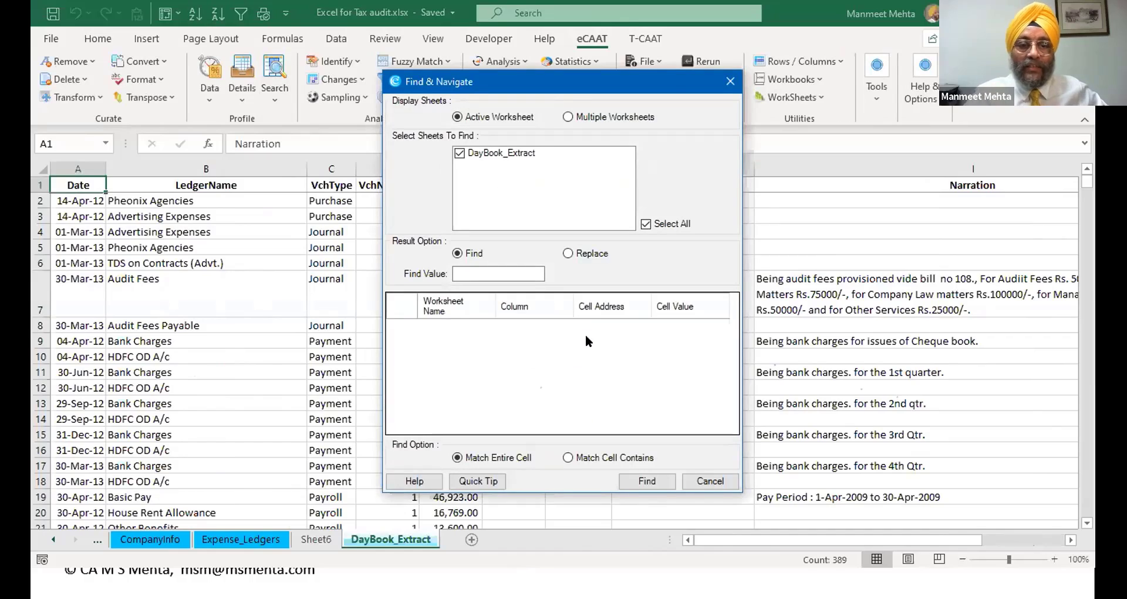
{"action": "left_click", "coordinate": [492, 270]}
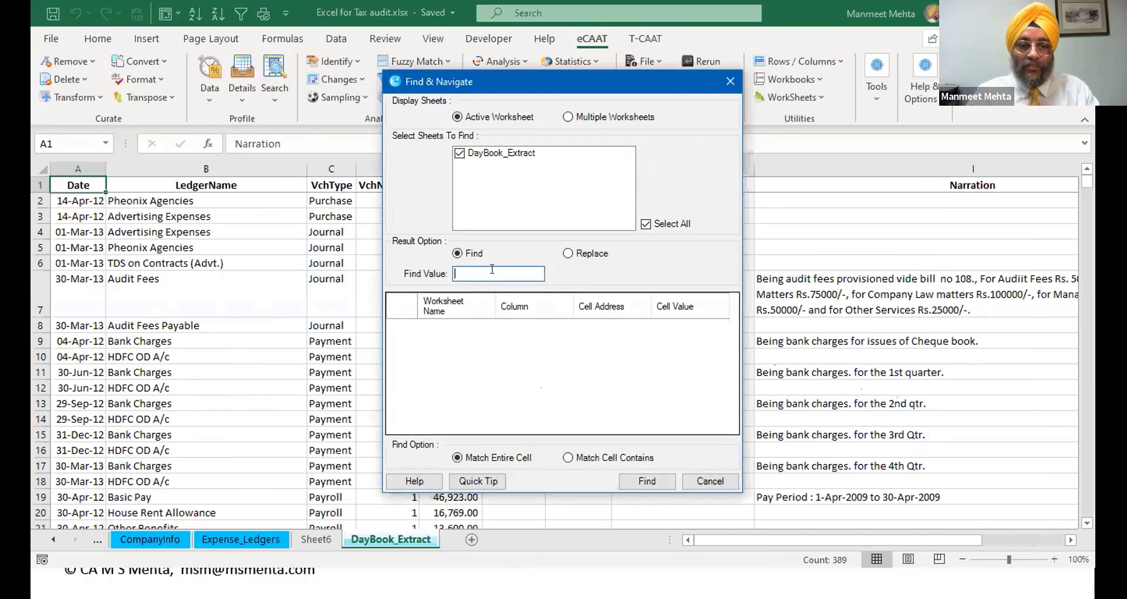
{"action": "type", "text": "Penalty"}
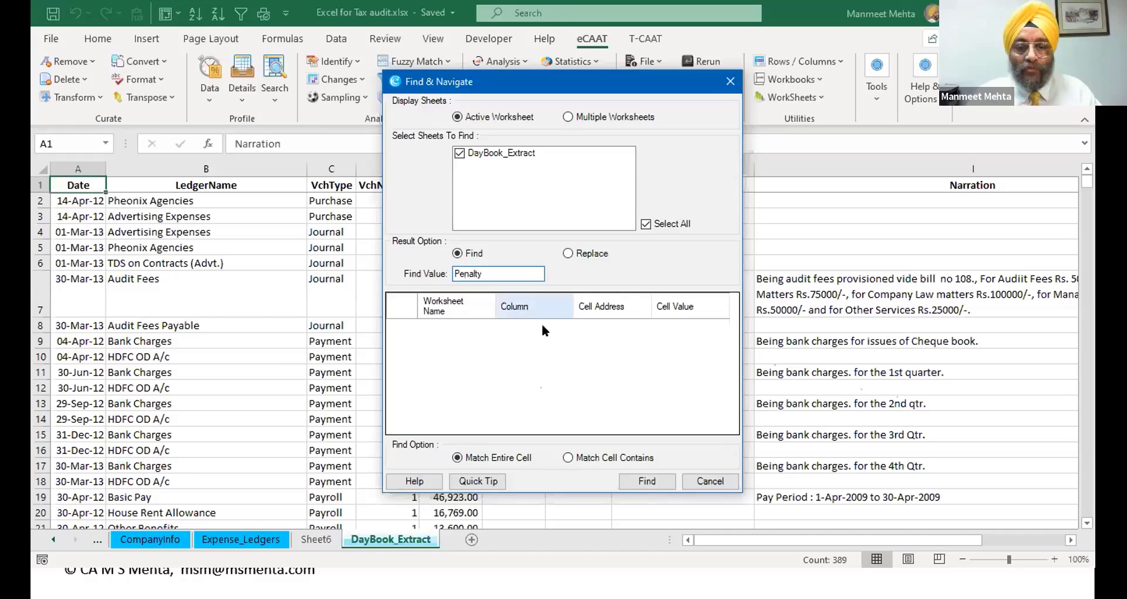
{"action": "left_click", "coordinate": [565, 458]}
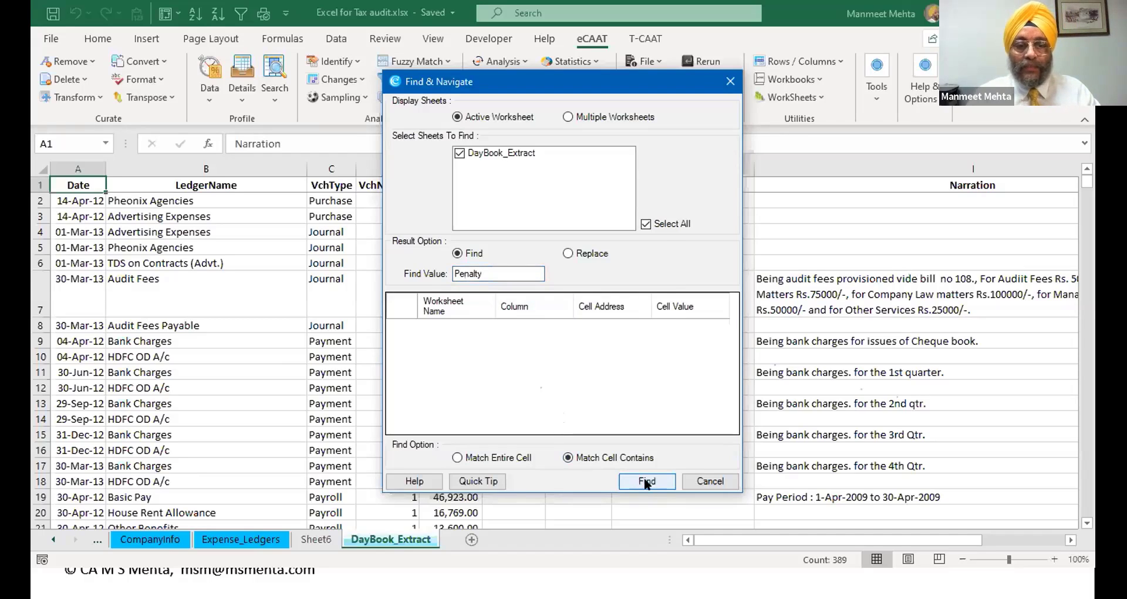
{"action": "left_click", "coordinate": [646, 482]}
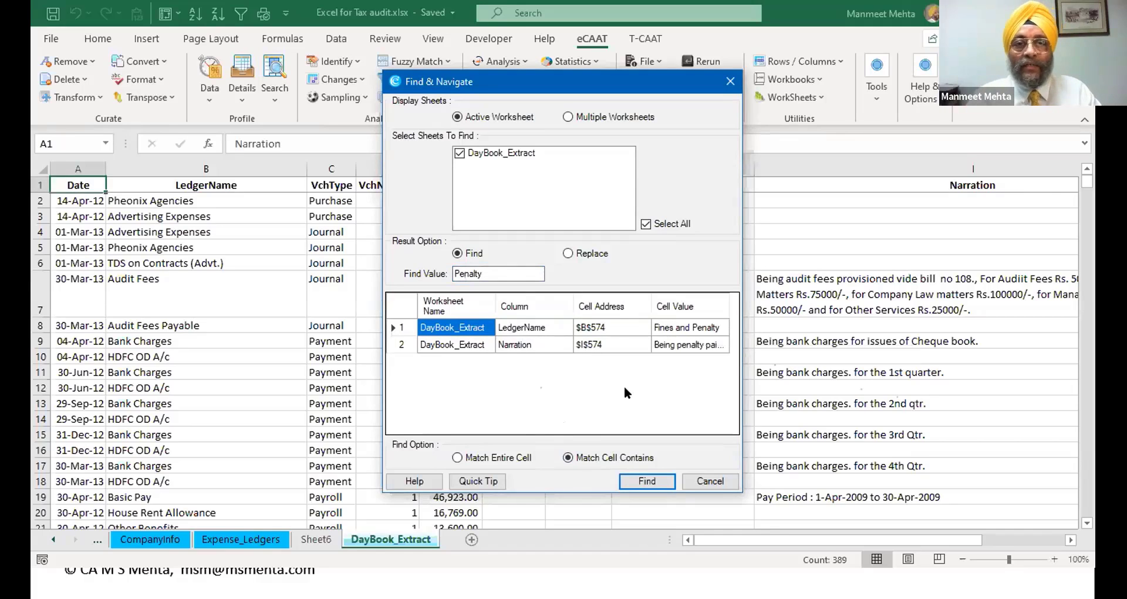
{"action": "left_click", "coordinate": [710, 477]}
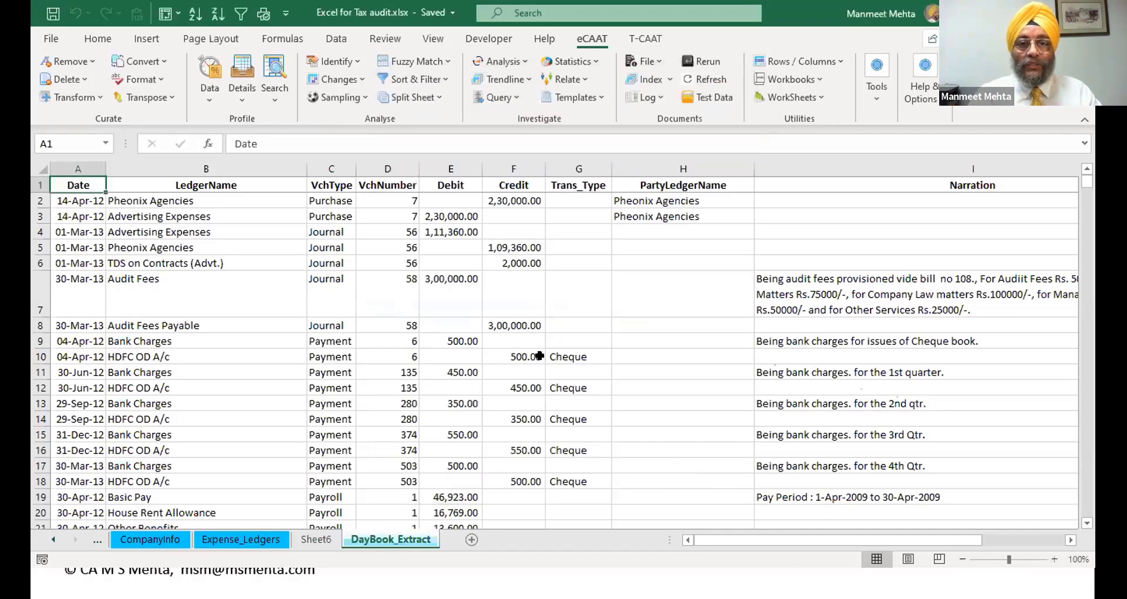
- Start a T-CAAT Day Book transactions extract by Ledgers with all expense ledgers selected
{"action": "left_click", "coordinate": [646, 38]}
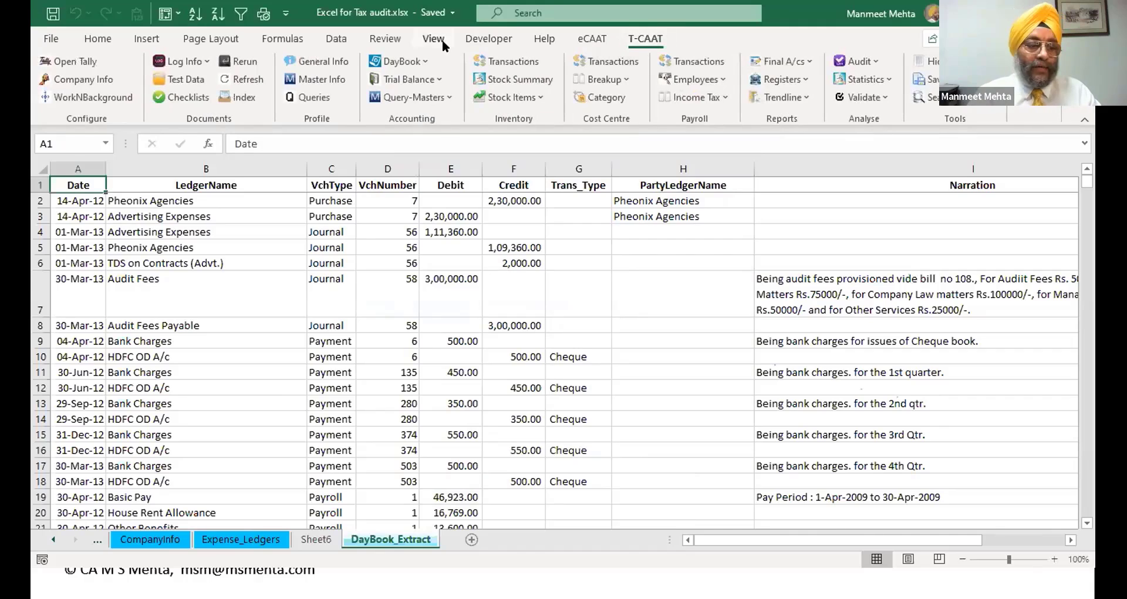
{"action": "left_click", "coordinate": [417, 61]}
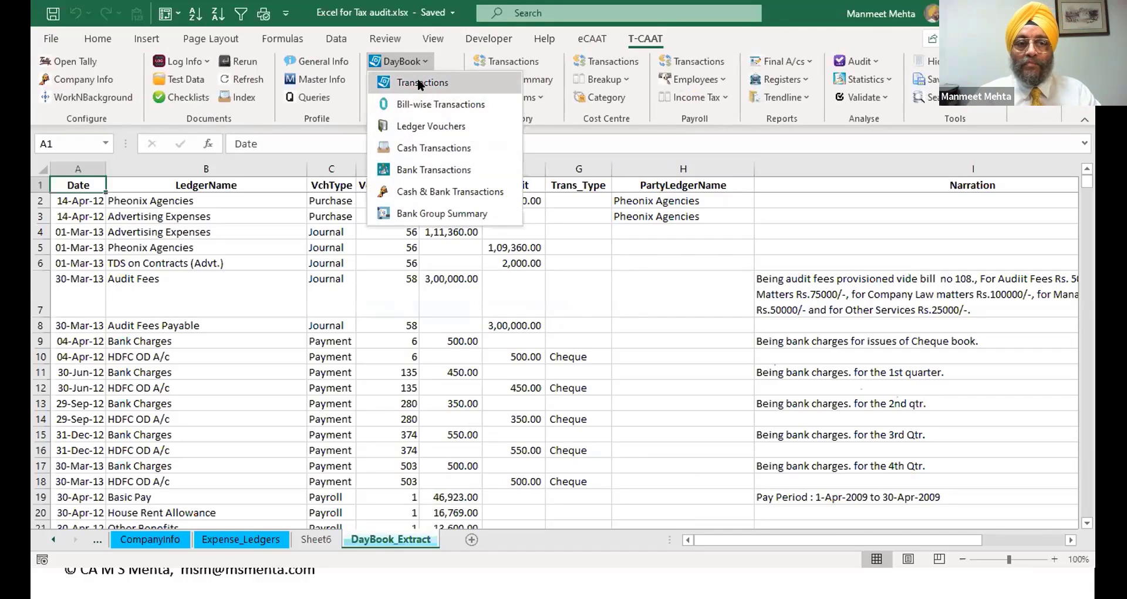
{"action": "left_click", "coordinate": [420, 83]}
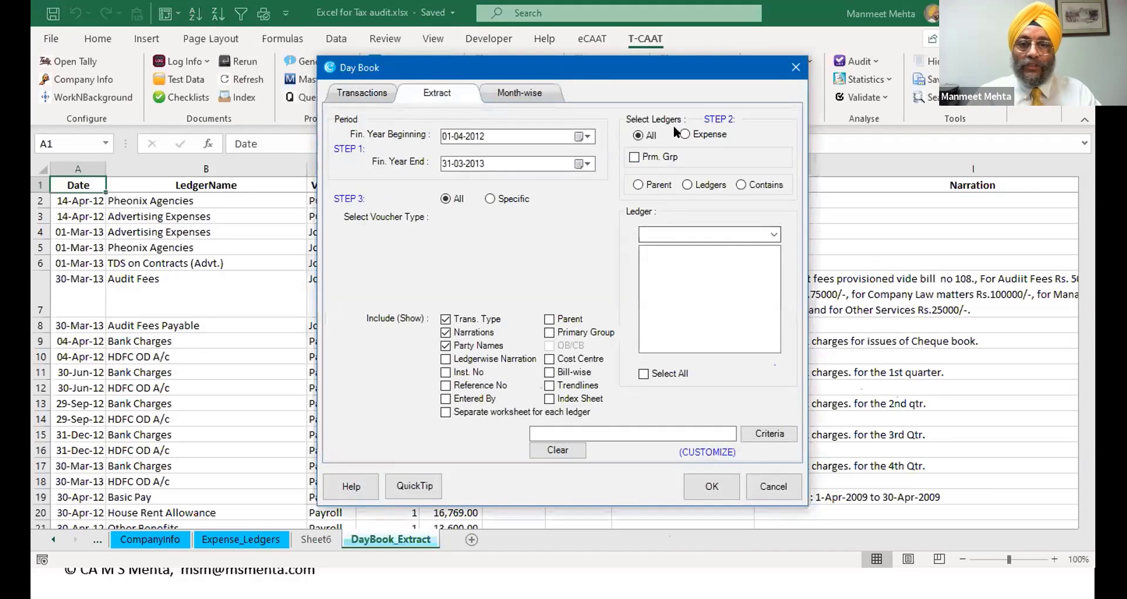
{"action": "left_click", "coordinate": [687, 186]}
{"action": "left_click", "coordinate": [646, 371]}
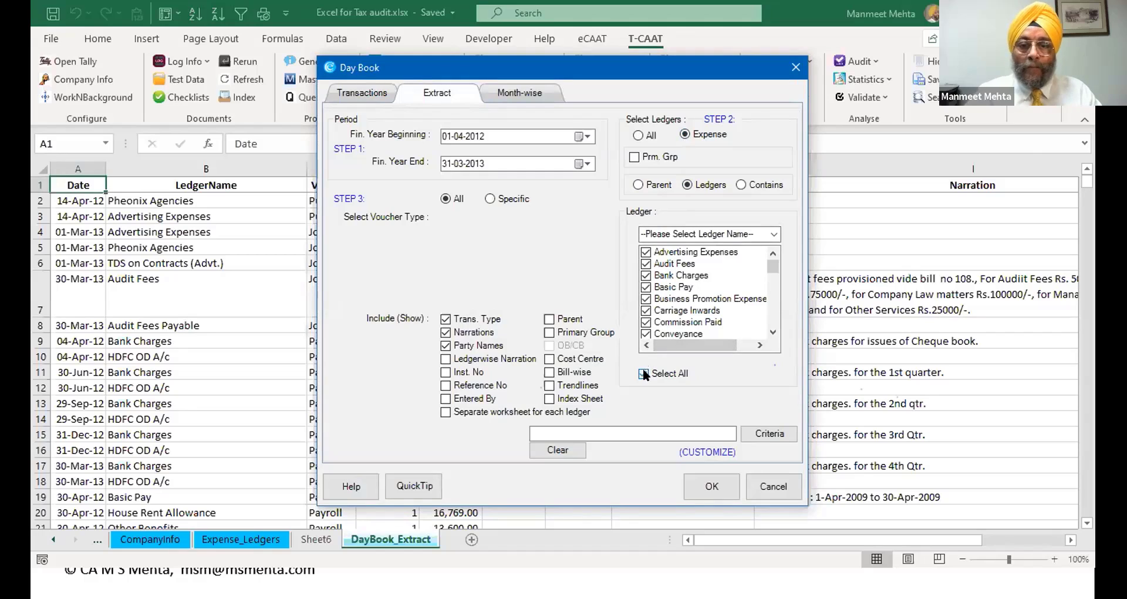
- Add the criterion Narration Containing 'Penalty'
{"action": "left_click", "coordinate": [758, 433]}
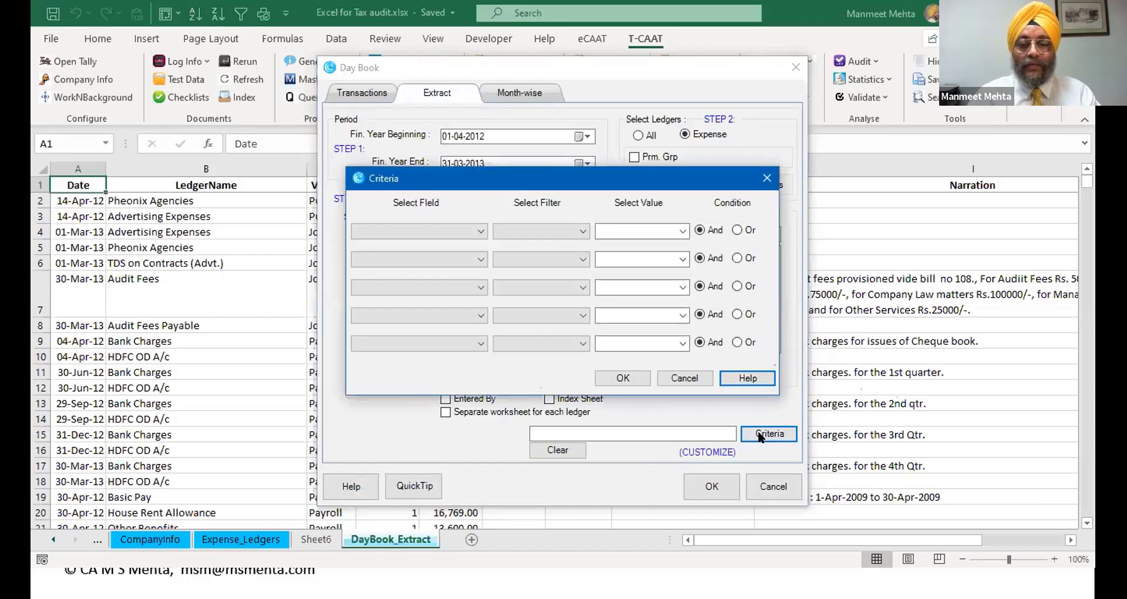
{"action": "left_click", "coordinate": [479, 229]}
{"action": "left_click", "coordinate": [456, 254]}
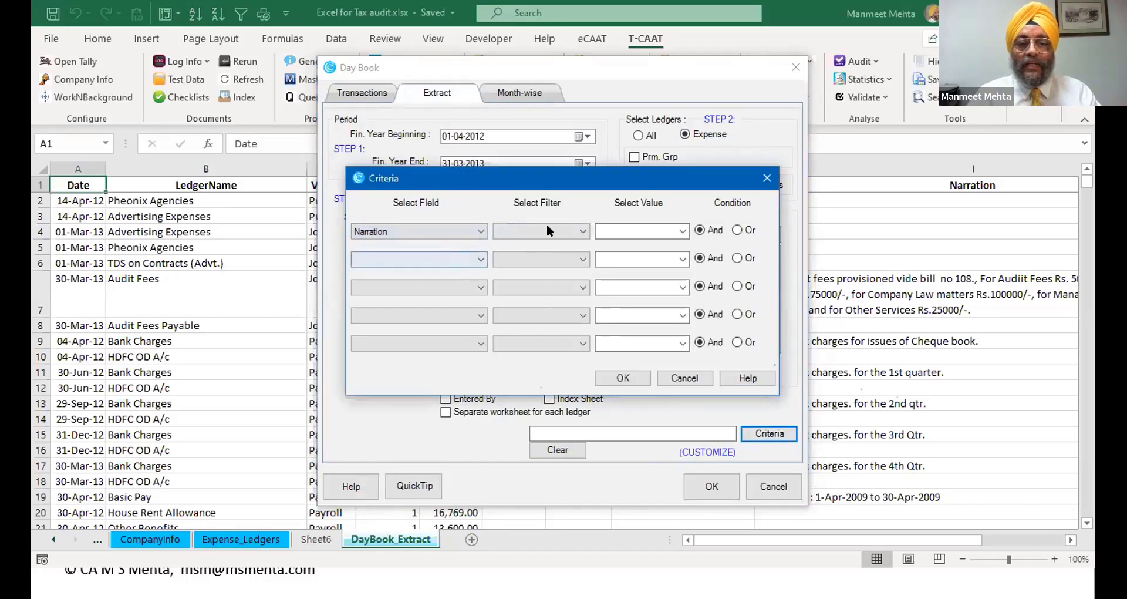
{"action": "left_click", "coordinate": [552, 230]}
{"action": "left_click", "coordinate": [529, 279]}
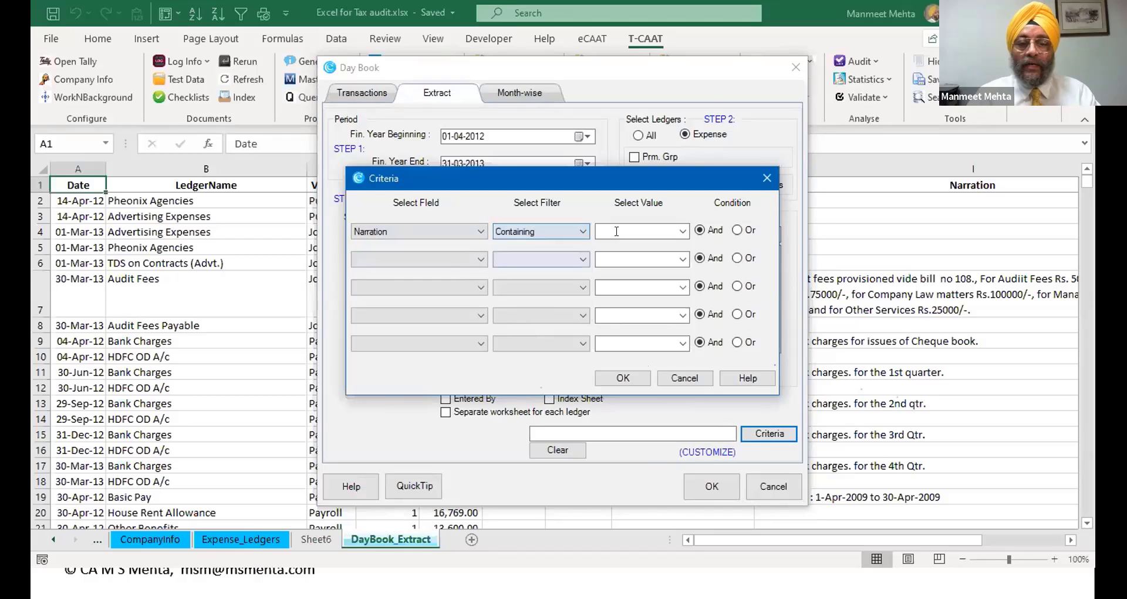
{"action": "left_click", "coordinate": [616, 231]}
{"action": "type", "text": "Pe"}
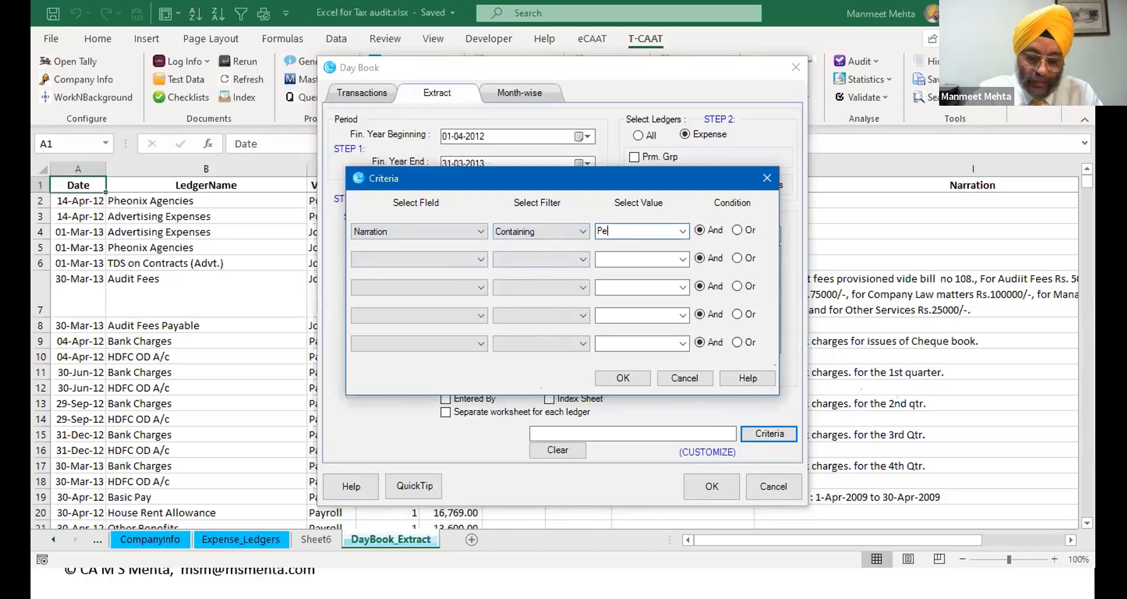
{"action": "type", "text": "nalty"}
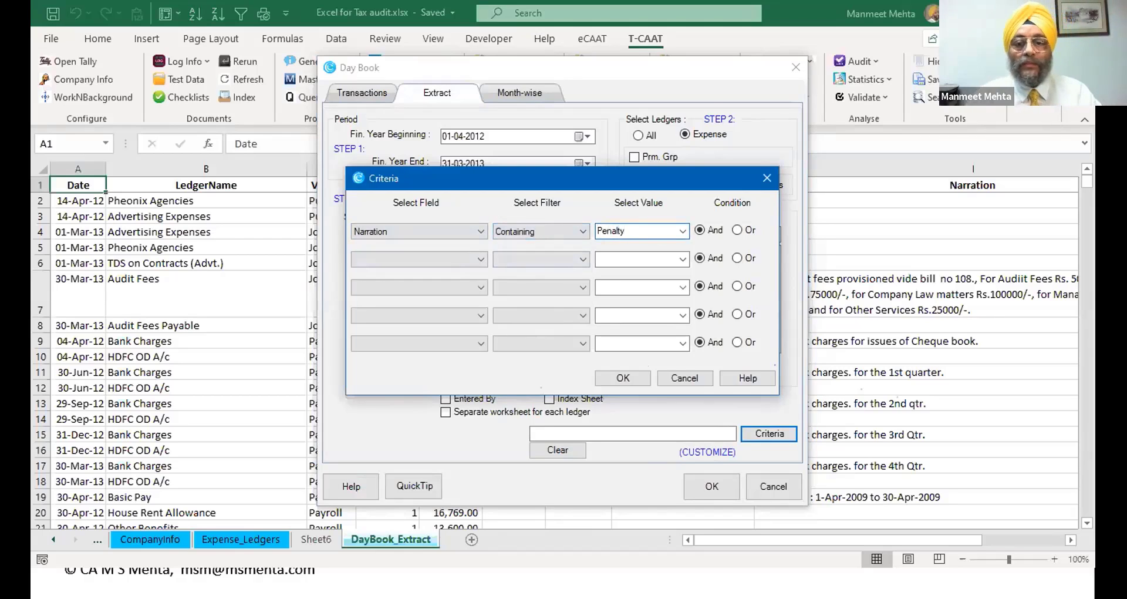
- Add an OR criterion: Narration Containing a person's name
{"action": "left_click", "coordinate": [737, 230]}
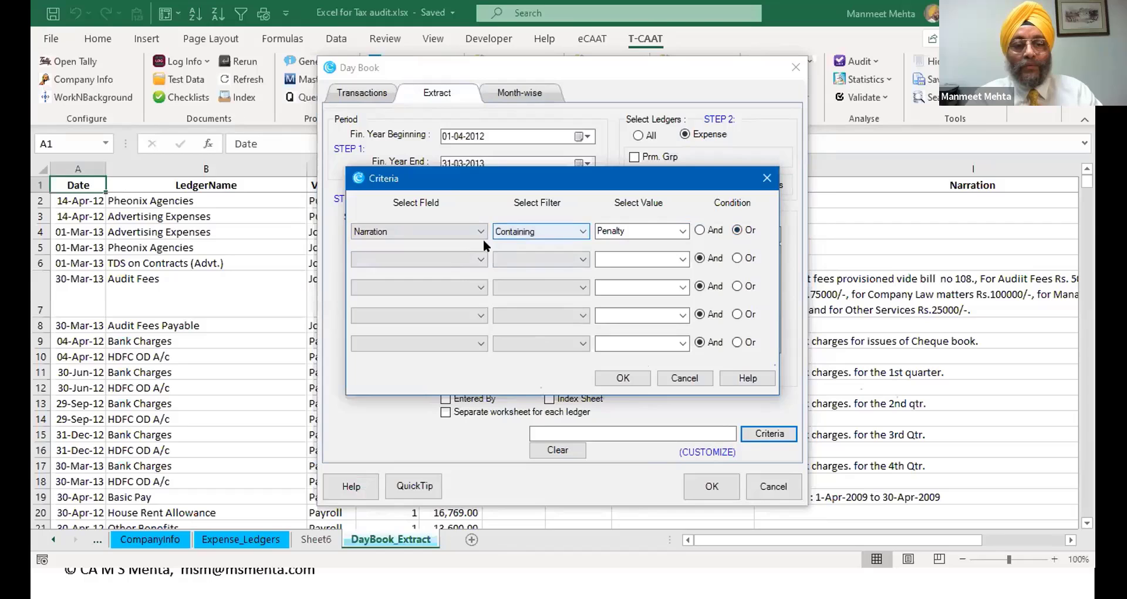
{"action": "left_click", "coordinate": [471, 257]}
{"action": "left_click", "coordinate": [449, 284]}
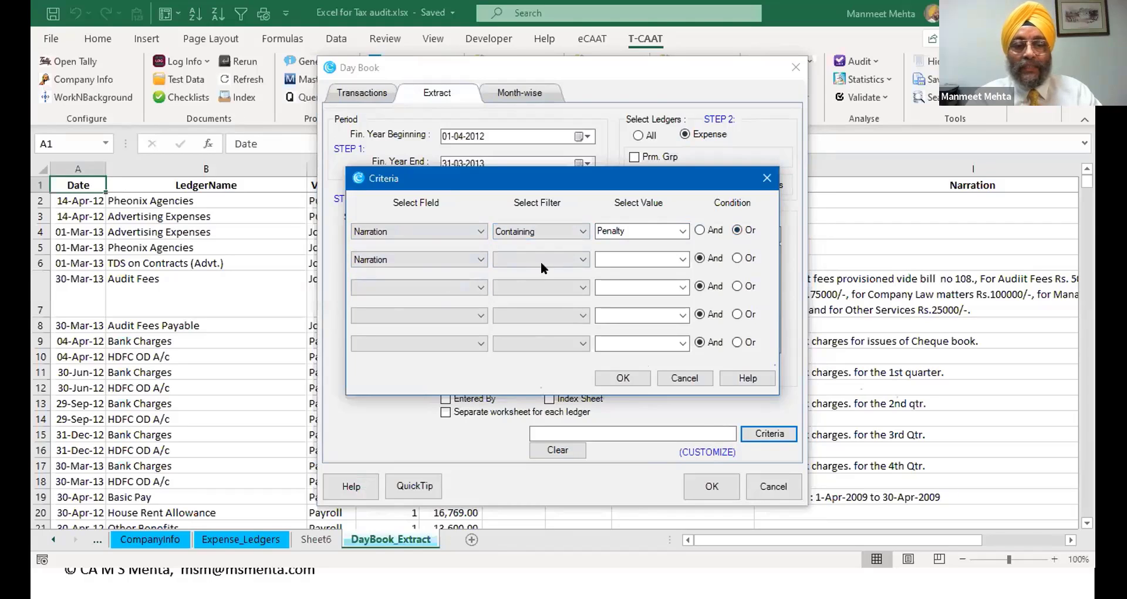
{"action": "left_click", "coordinate": [541, 260]}
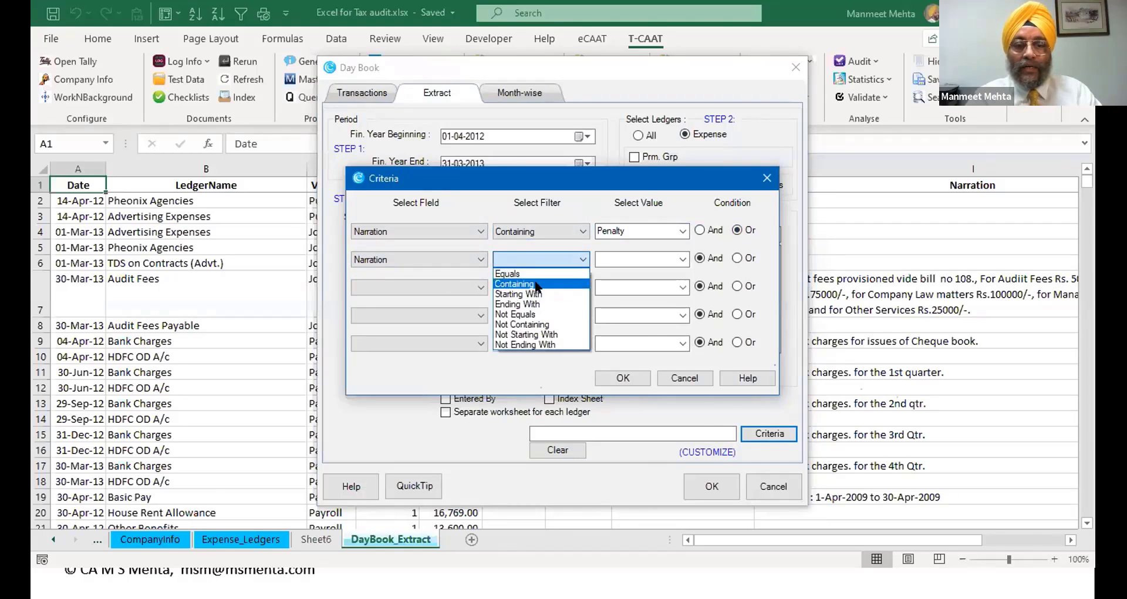
{"action": "left_click", "coordinate": [538, 284]}
{"action": "left_click", "coordinate": [597, 259]}
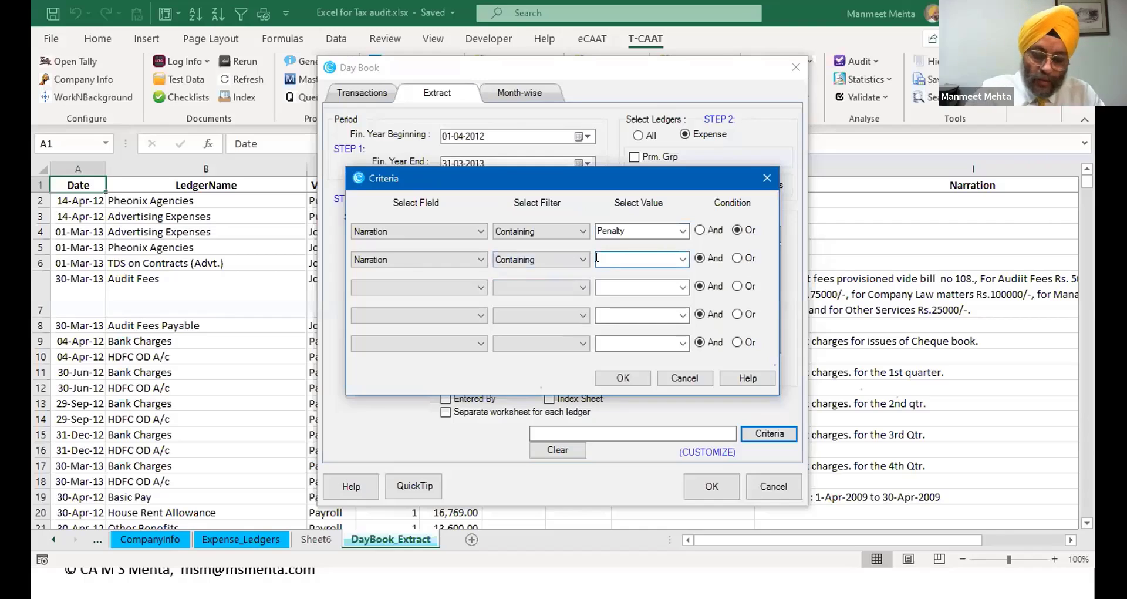
{"action": "type", "text": "Priya"}
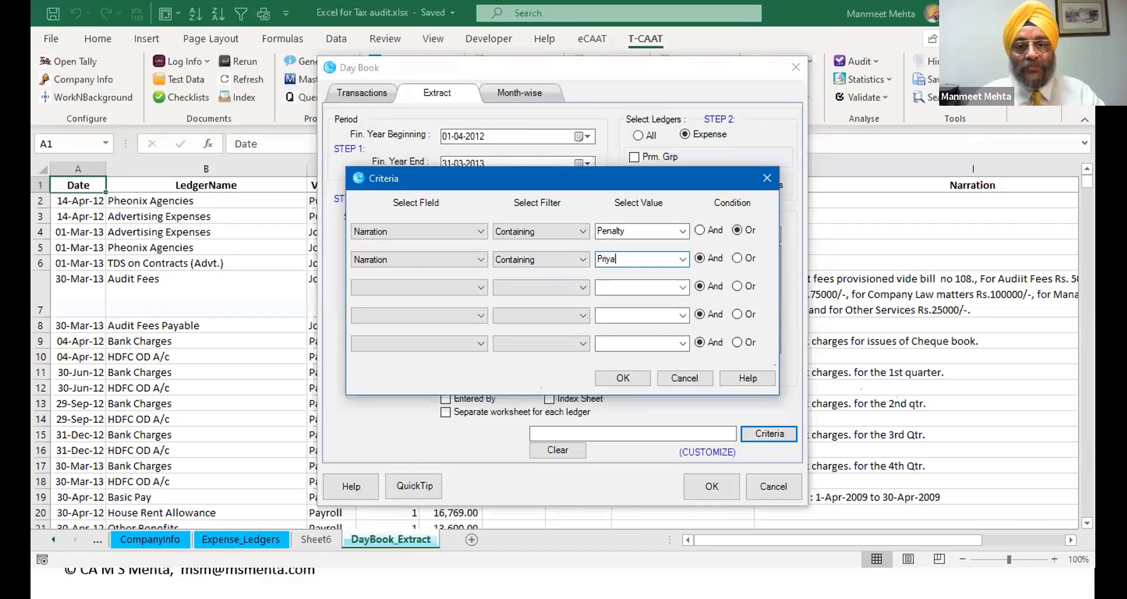
- Confirm the criteria and run the filtered extraction into DayBook_Extract1
{"action": "left_click", "coordinate": [627, 377]}
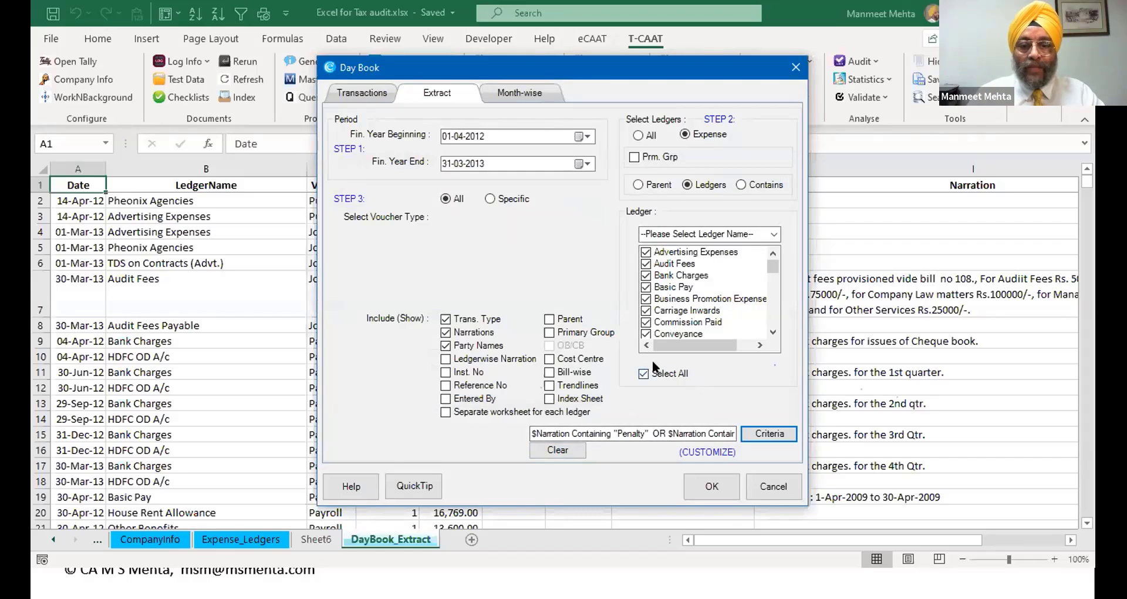
{"action": "left_click", "coordinate": [706, 488]}
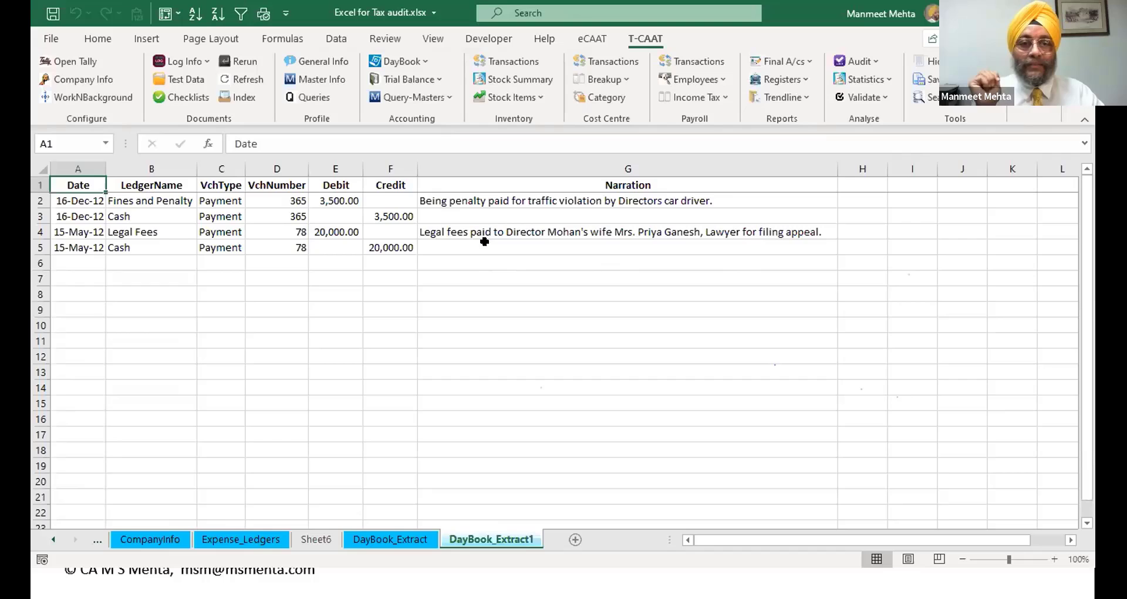
- Extract Ledger Vouchers for all Expense ledgers into a new sheet
{"action": "key", "text": "ctrl+Page_Up"}
{"action": "key", "text": "ctrl+Page_Up"}
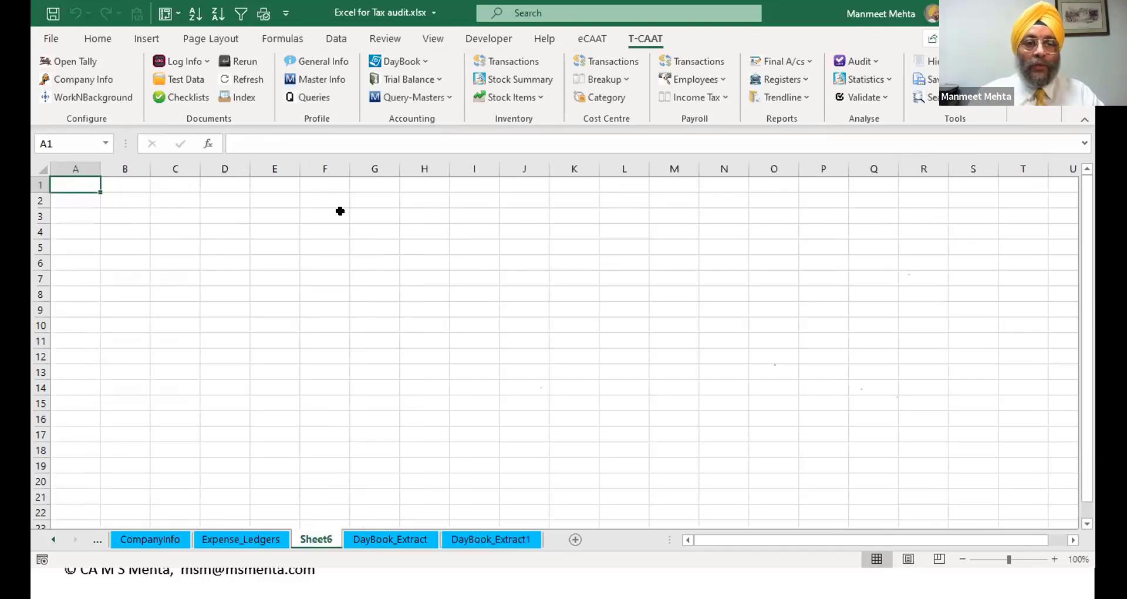
{"action": "left_click", "coordinate": [413, 59]}
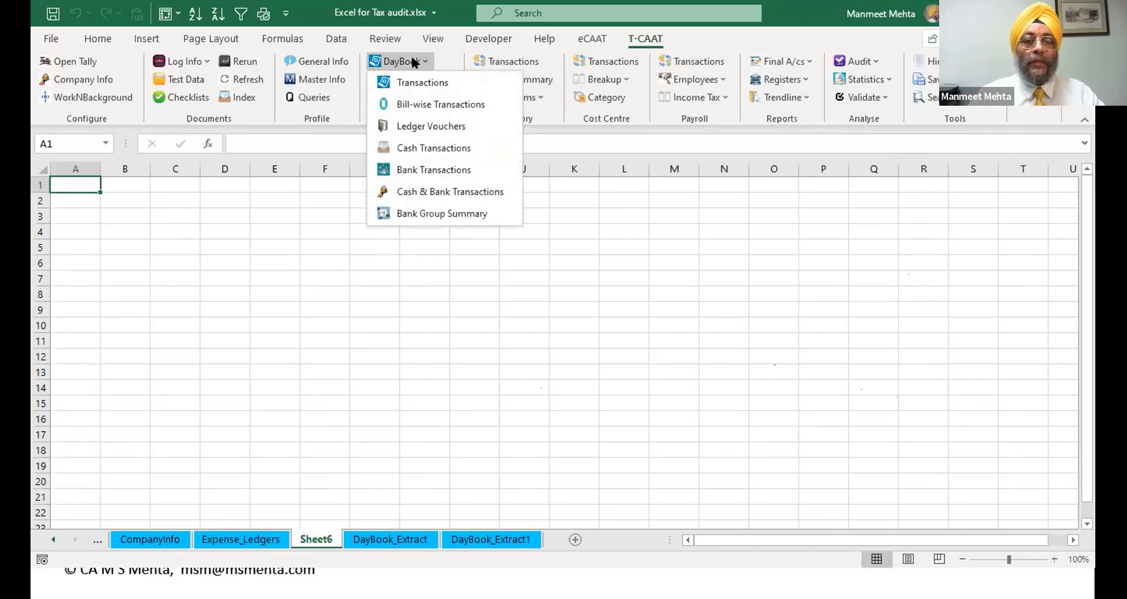
{"action": "left_click", "coordinate": [424, 126]}
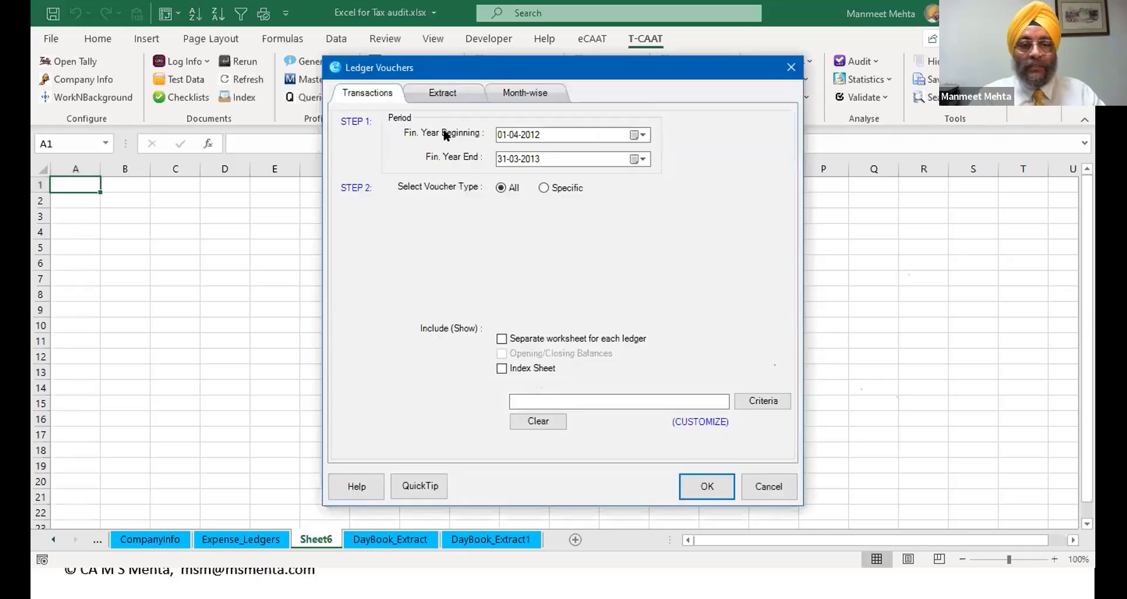
{"action": "left_click", "coordinate": [447, 89]}
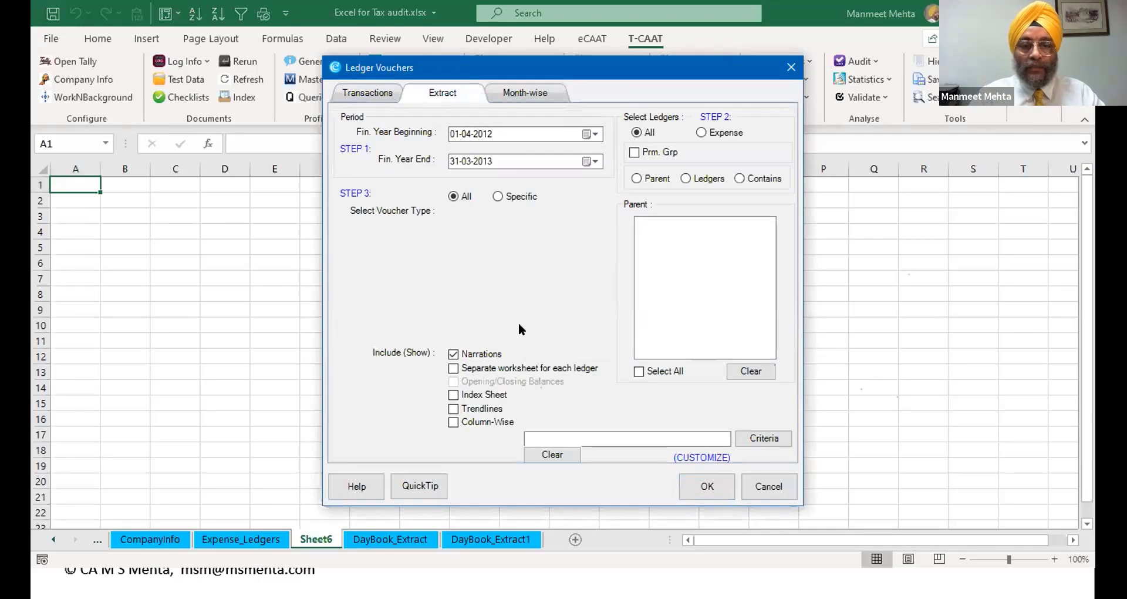
{"action": "left_click", "coordinate": [700, 133]}
{"action": "left_click", "coordinate": [684, 178]}
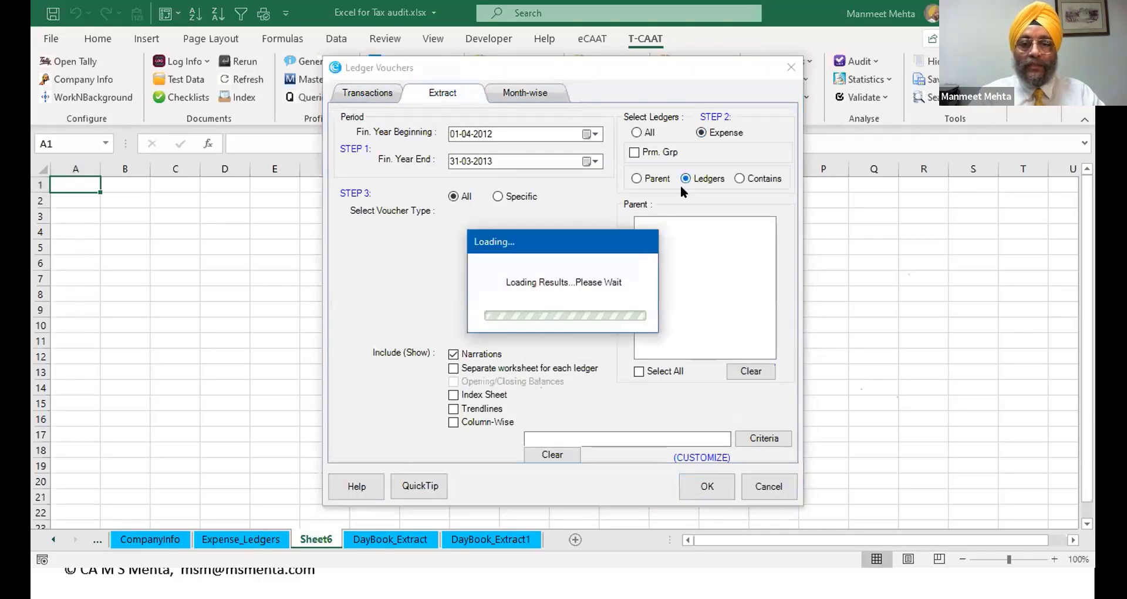
{"action": "left_click", "coordinate": [638, 368]}
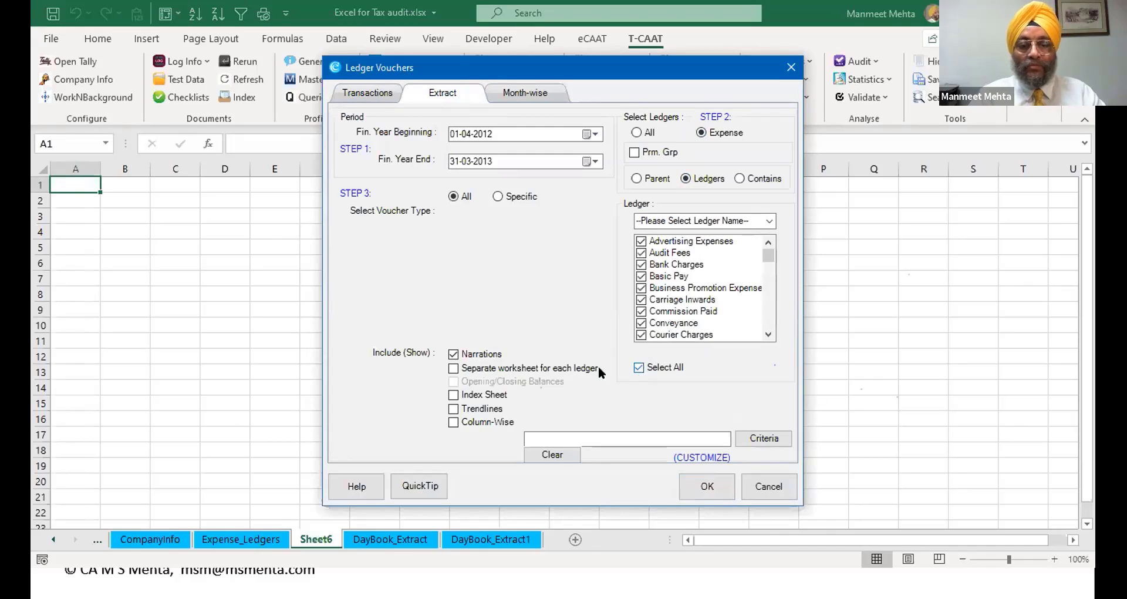
{"action": "left_click", "coordinate": [709, 487]}
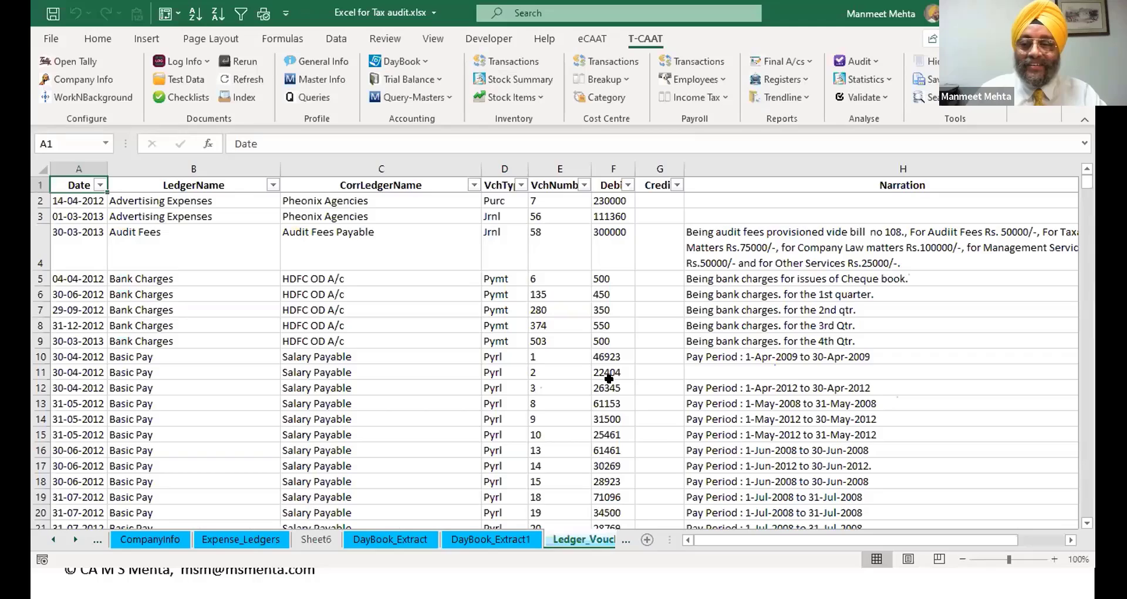
- Scroll through the extracted ledger vouchers to review the entries
{"action": "scroll", "coordinate": [429, 295], "scroll_direction": "down", "scroll_amount": 20}
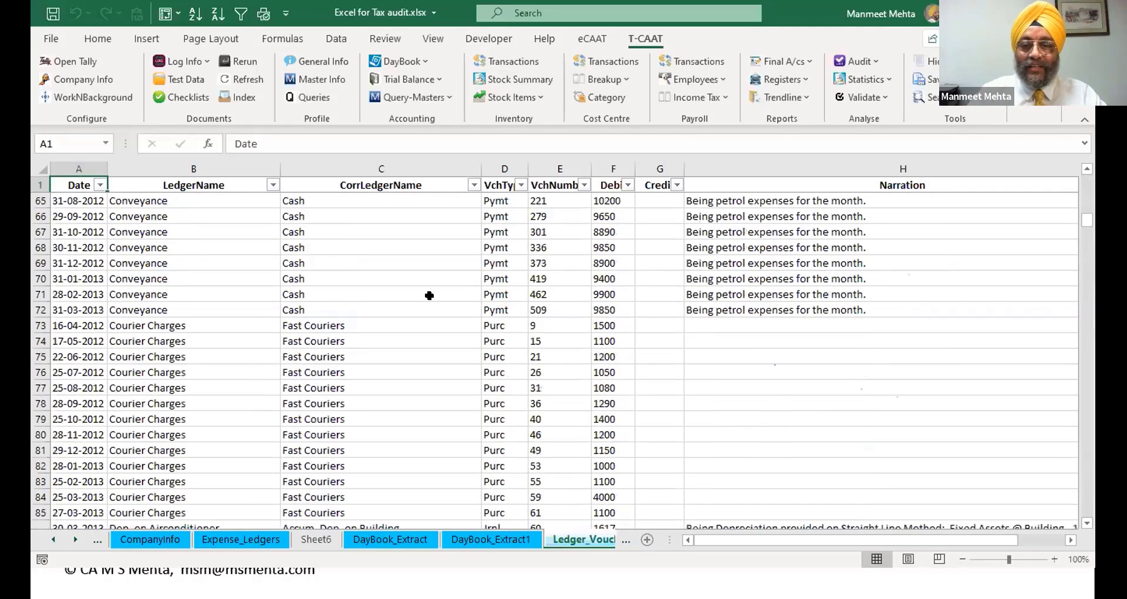
{"action": "scroll", "coordinate": [429, 295], "scroll_direction": "down", "scroll_amount": 9}
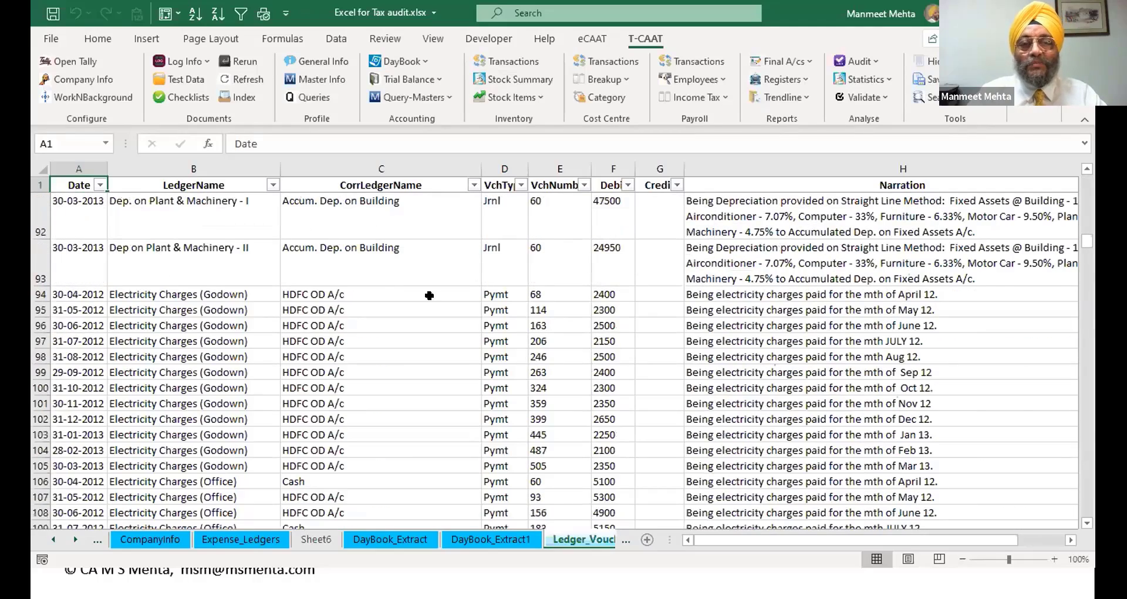
{"action": "scroll", "coordinate": [429, 295], "scroll_direction": "down", "scroll_amount": 8}
{"action": "scroll", "coordinate": [430, 296], "scroll_direction": "up", "scroll_amount": 9}
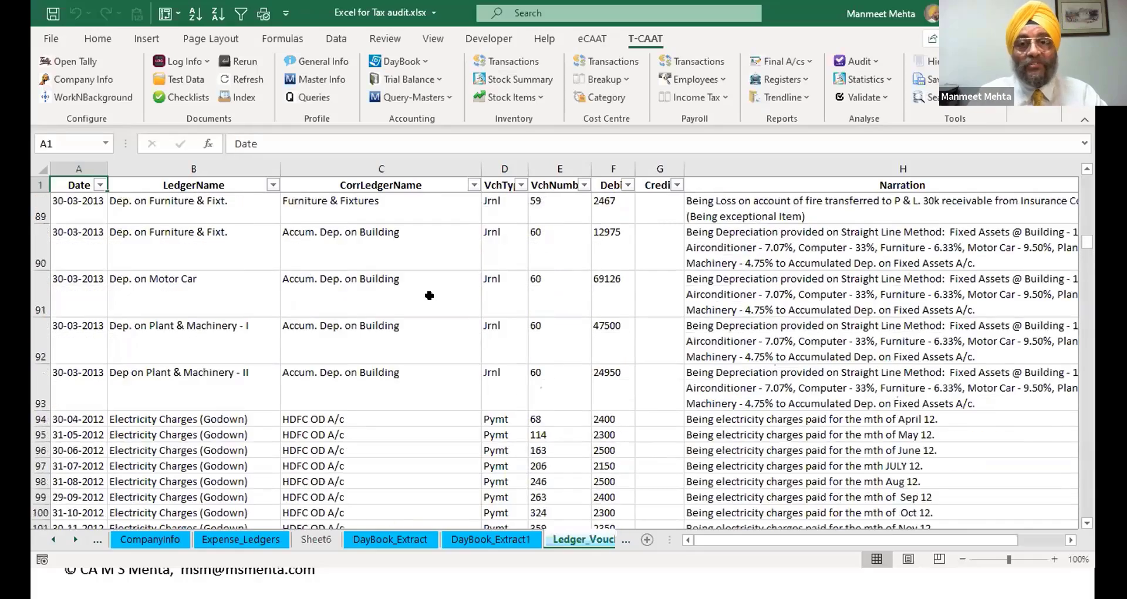
{"action": "scroll", "coordinate": [429, 296], "scroll_direction": "up", "scroll_amount": 20}
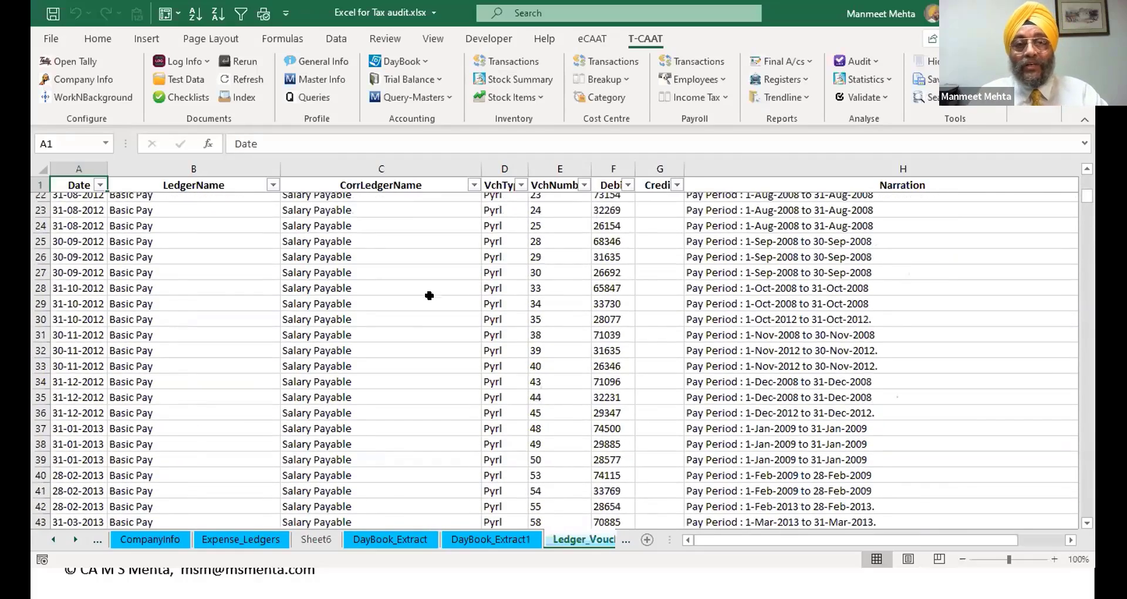
{"action": "scroll", "coordinate": [429, 295], "scroll_direction": "up", "scroll_amount": 7}
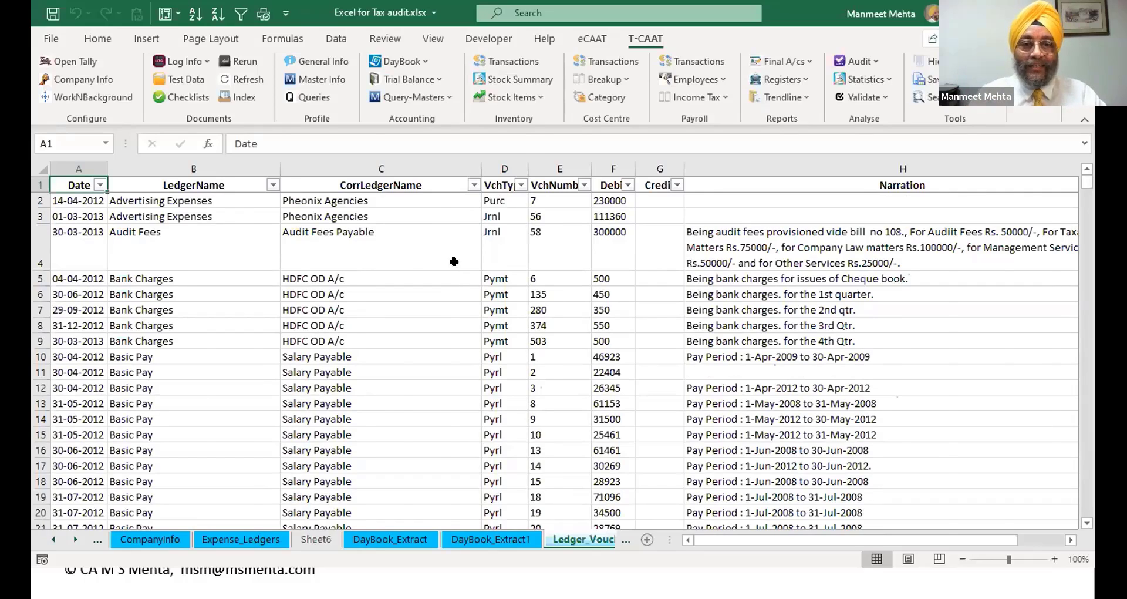
- On the blank Sheet6, set Ledger Vouchers extraction to all expense ledgers with Trendlines ticked
{"action": "left_click", "coordinate": [402, 61]}
{"action": "left_click", "coordinate": [431, 126]}
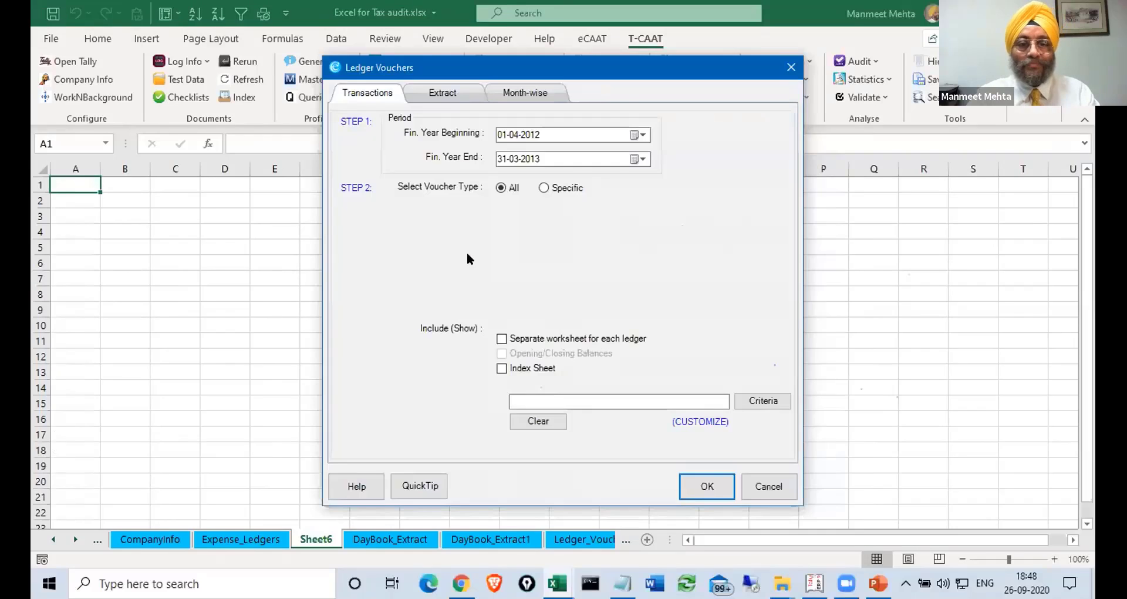
{"action": "left_click", "coordinate": [448, 93]}
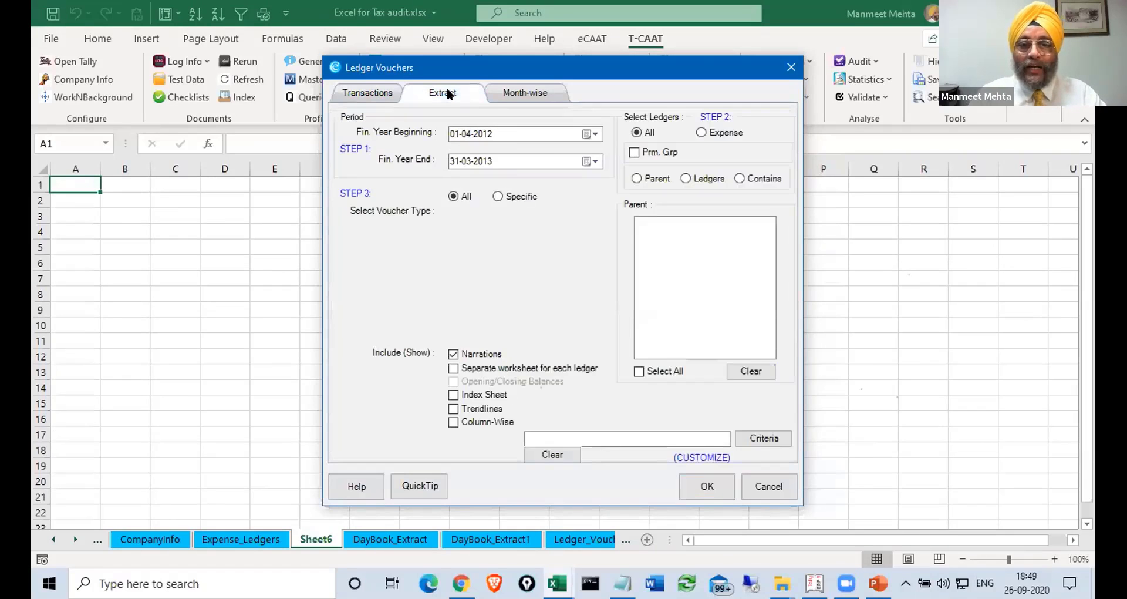
{"action": "left_click", "coordinate": [700, 133]}
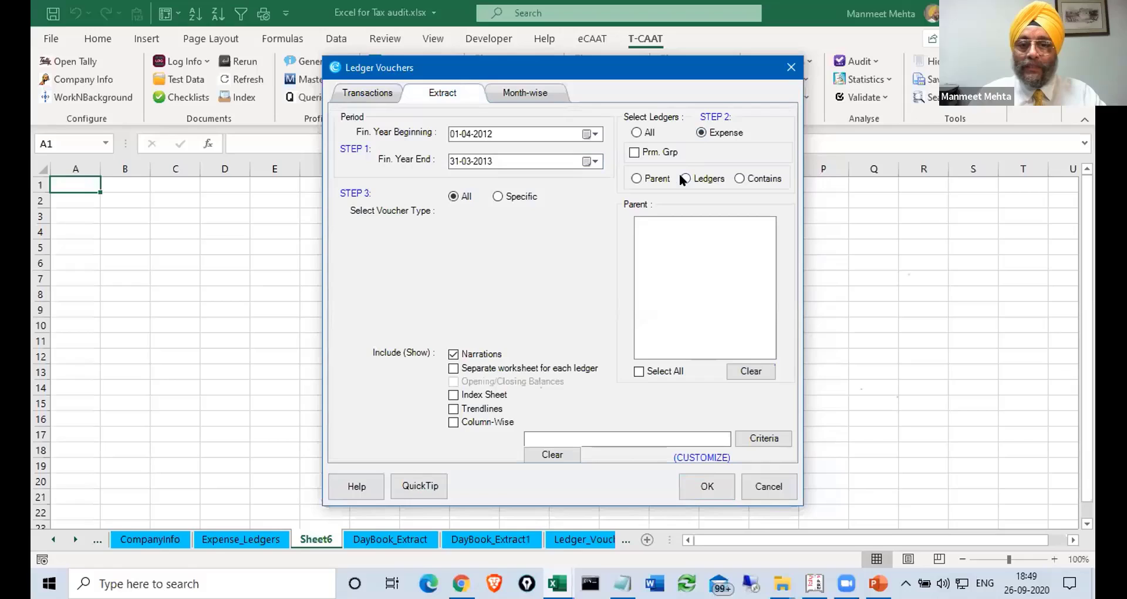
{"action": "left_click", "coordinate": [685, 179]}
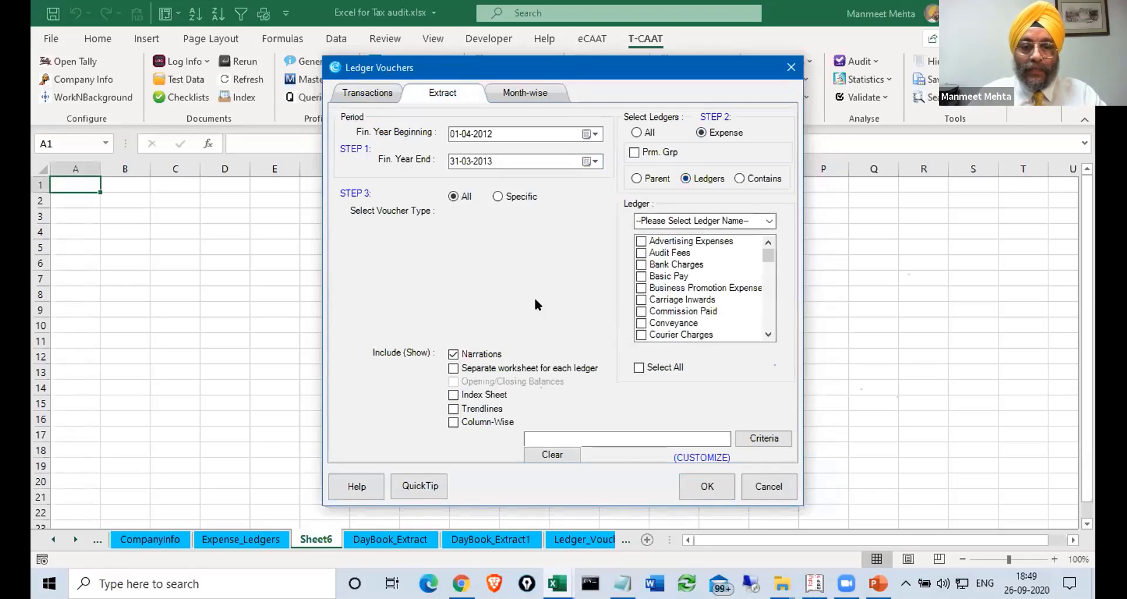
{"action": "left_click", "coordinate": [638, 368]}
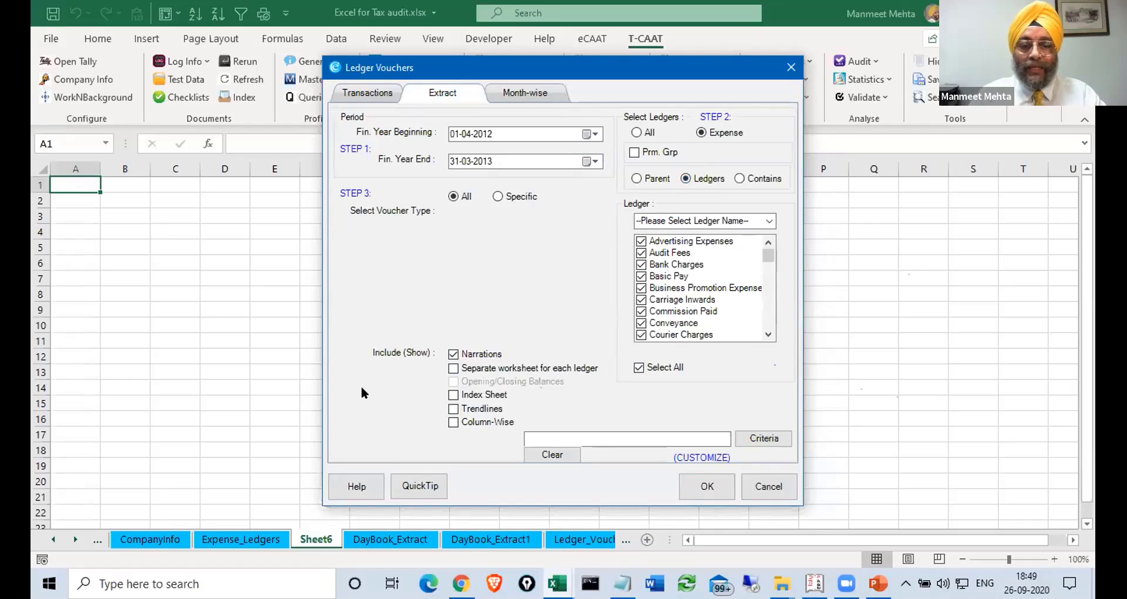
{"action": "left_click", "coordinate": [453, 409]}
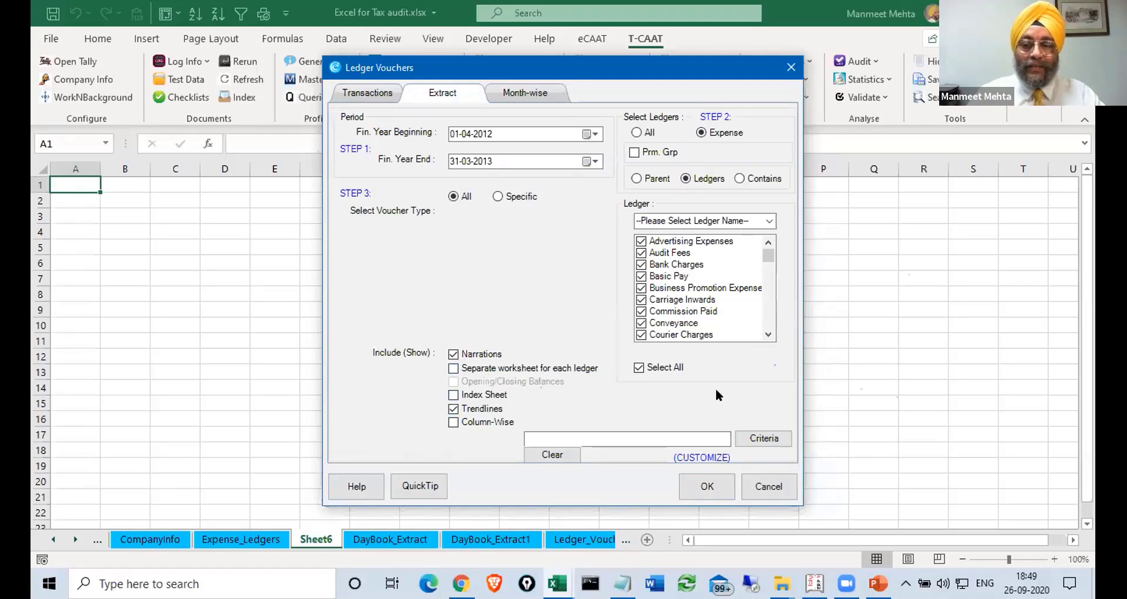
- Extract the expense vouchers into a TL_Ledger_Voucher1 crosstab with LedgerName as primary column
{"action": "left_click", "coordinate": [707, 487]}
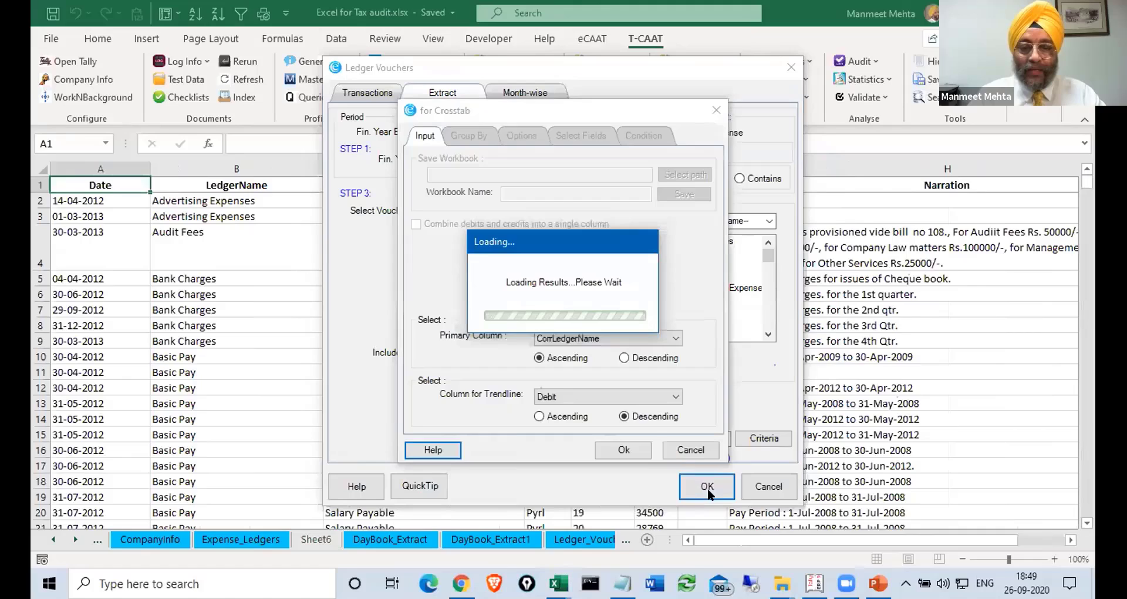
{"action": "left_click", "coordinate": [676, 339]}
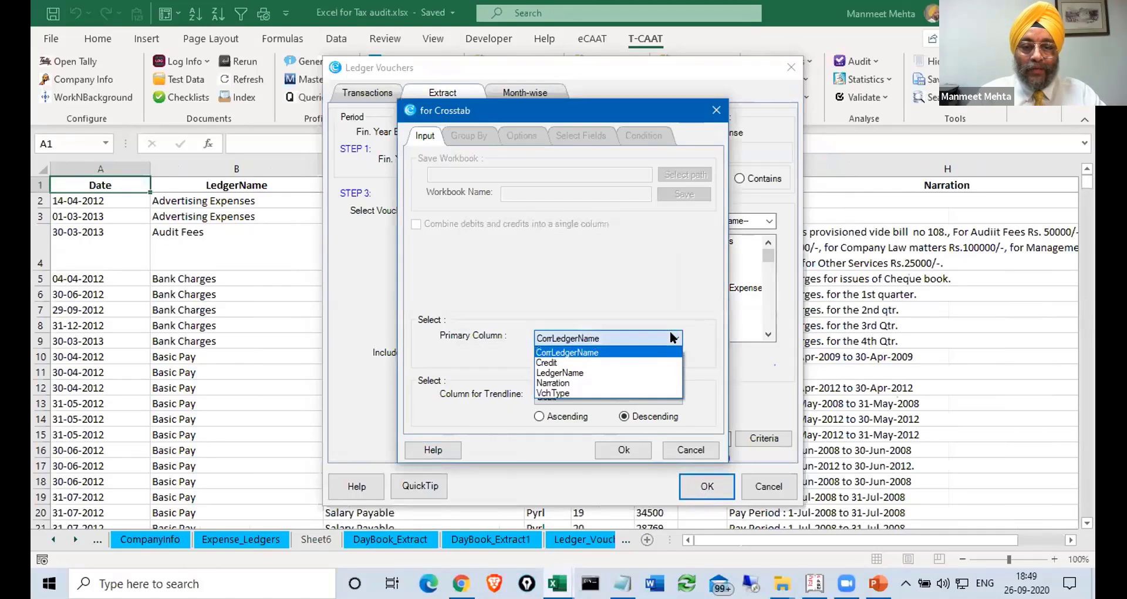
{"action": "left_click", "coordinate": [596, 373]}
{"action": "left_click", "coordinate": [624, 450]}
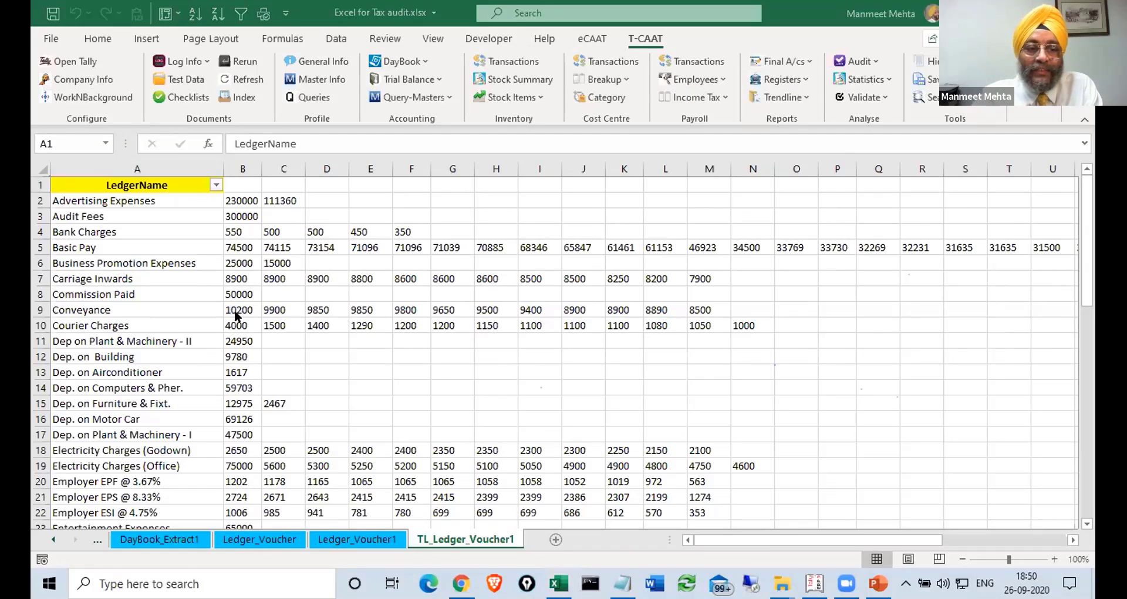
{"action": "scroll", "coordinate": [583, 259], "scroll_direction": "down", "scroll_amount": 4}
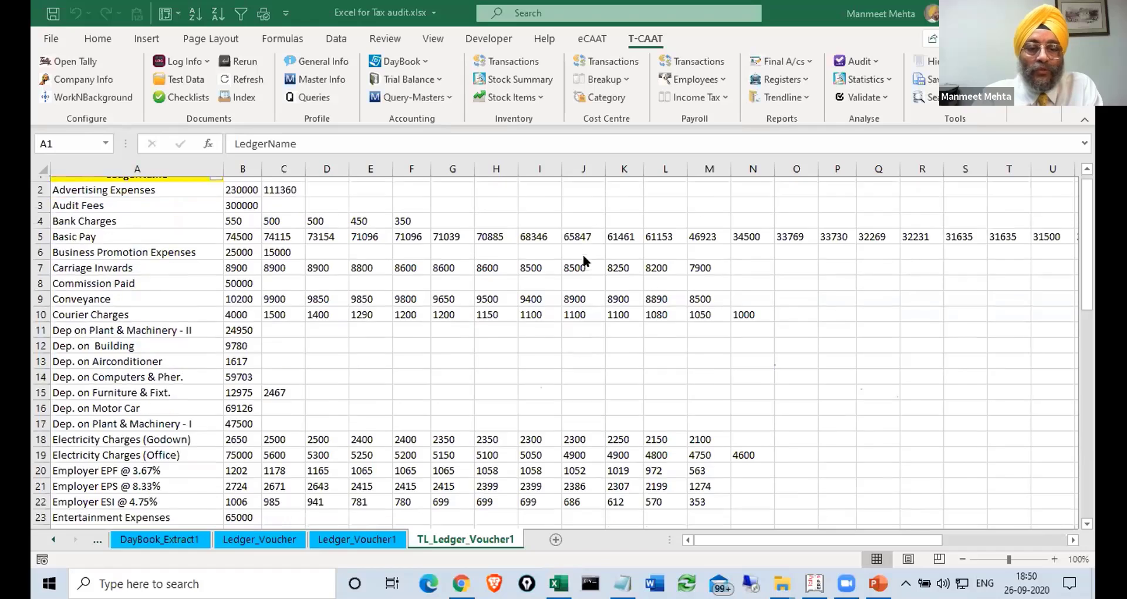
{"action": "scroll", "coordinate": [584, 261], "scroll_direction": "down", "scroll_amount": 2}
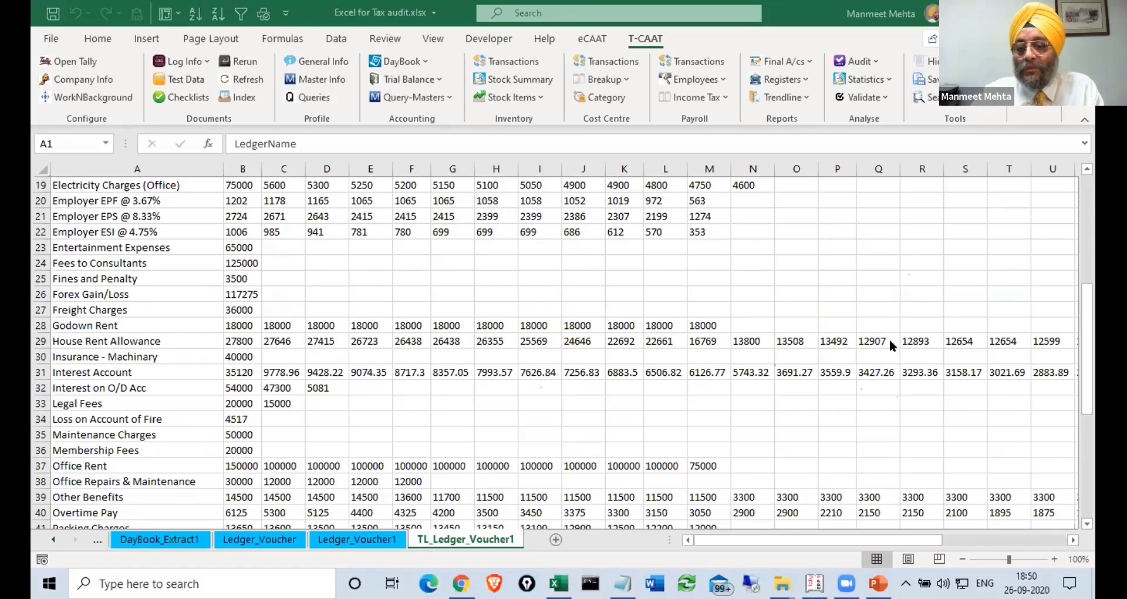
{"action": "scroll", "coordinate": [596, 304], "scroll_direction": "down", "scroll_amount": 2}
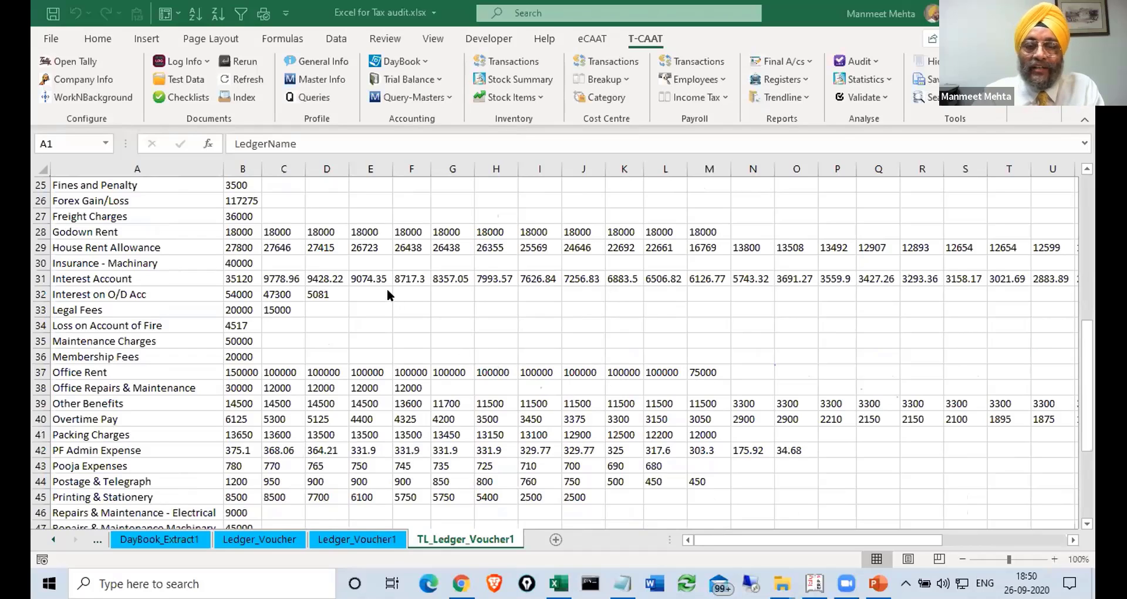
{"action": "scroll", "coordinate": [391, 278], "scroll_direction": "up", "scroll_amount": 8}
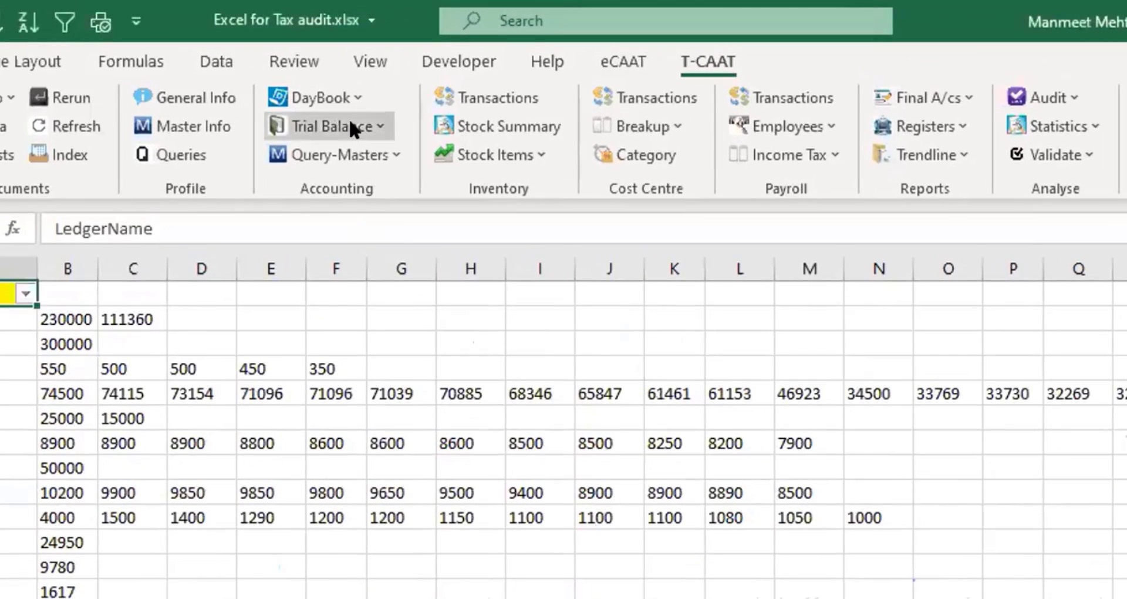
{"action": "left_click", "coordinate": [420, 81]}
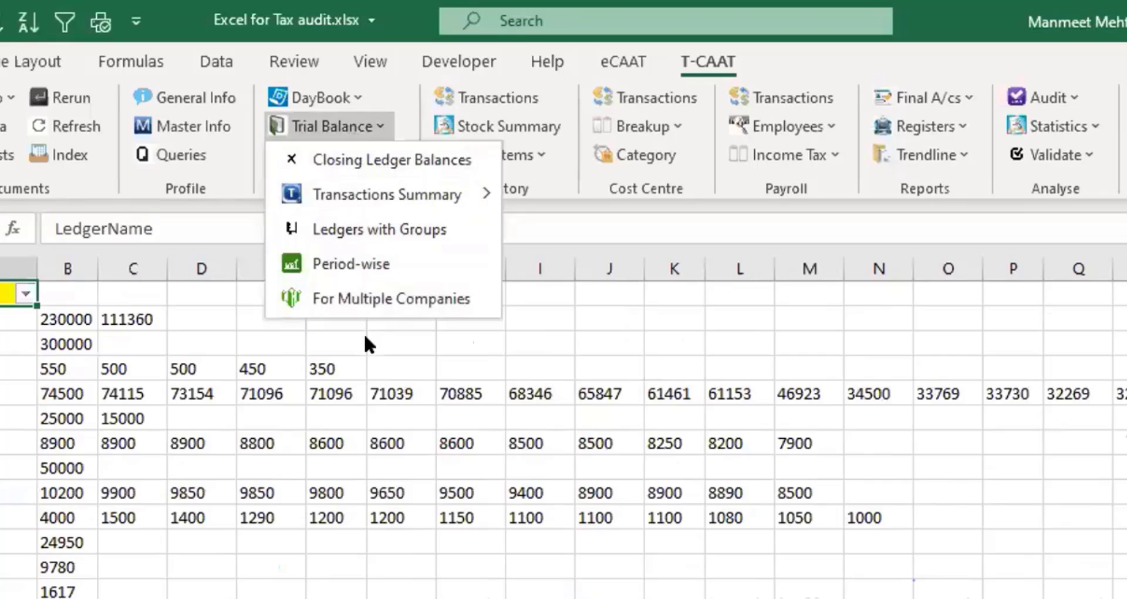
{"action": "left_click", "coordinate": [364, 372]}
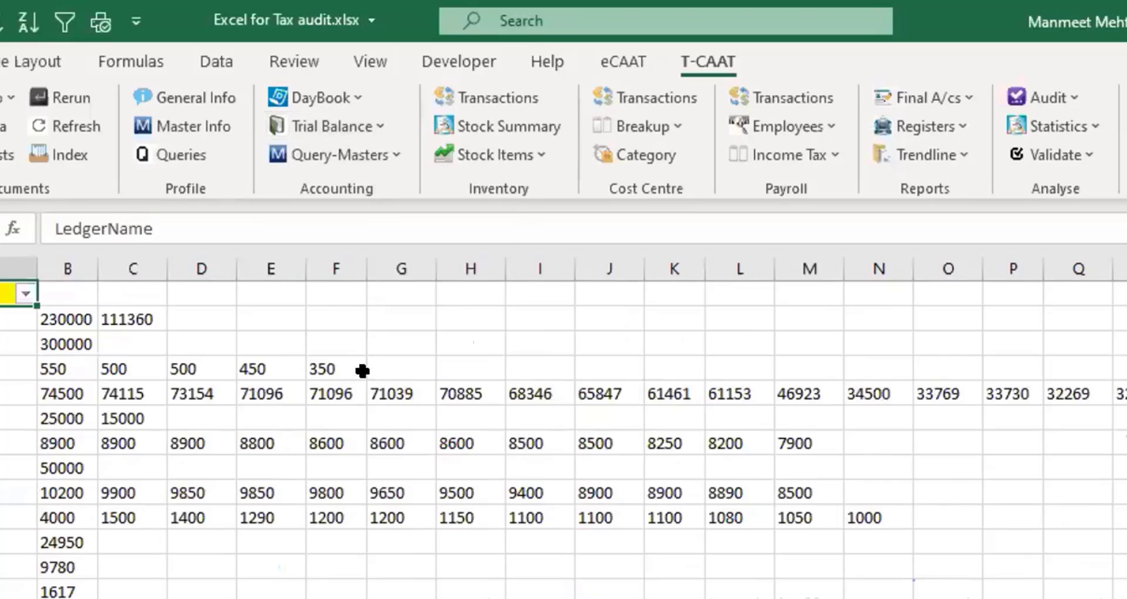
{"action": "left_click", "coordinate": [353, 154]}
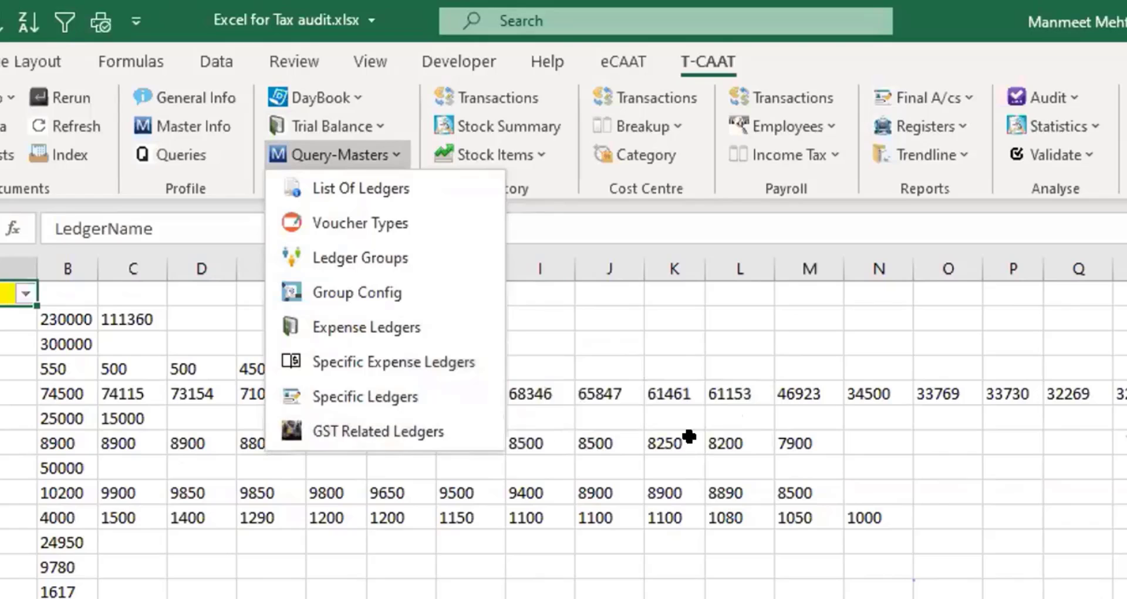
{"action": "left_click", "coordinate": [670, 411]}
{"action": "left_click", "coordinate": [512, 155]}
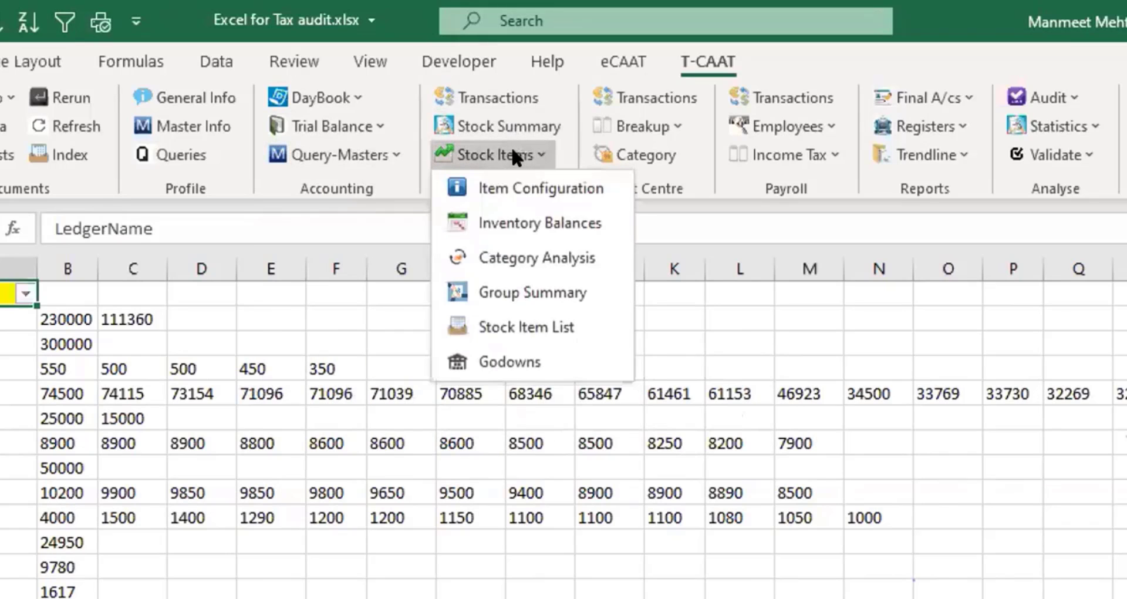
{"action": "left_click", "coordinate": [564, 418]}
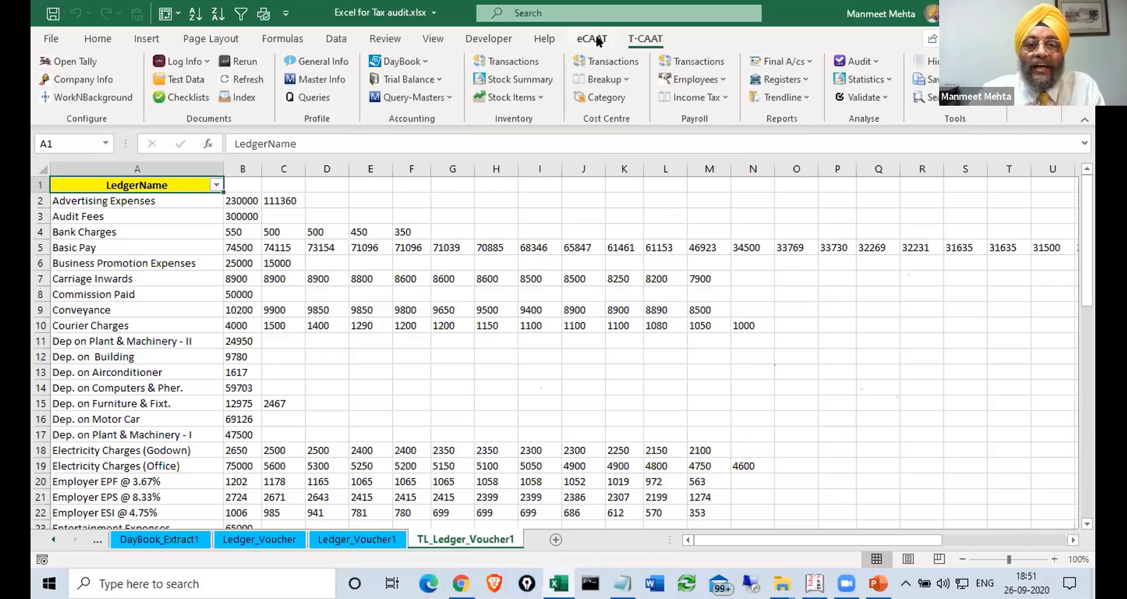
- Switch to the eCAAT tools and look through its Remove and Analysis dropdowns
{"action": "left_click", "coordinate": [597, 39]}
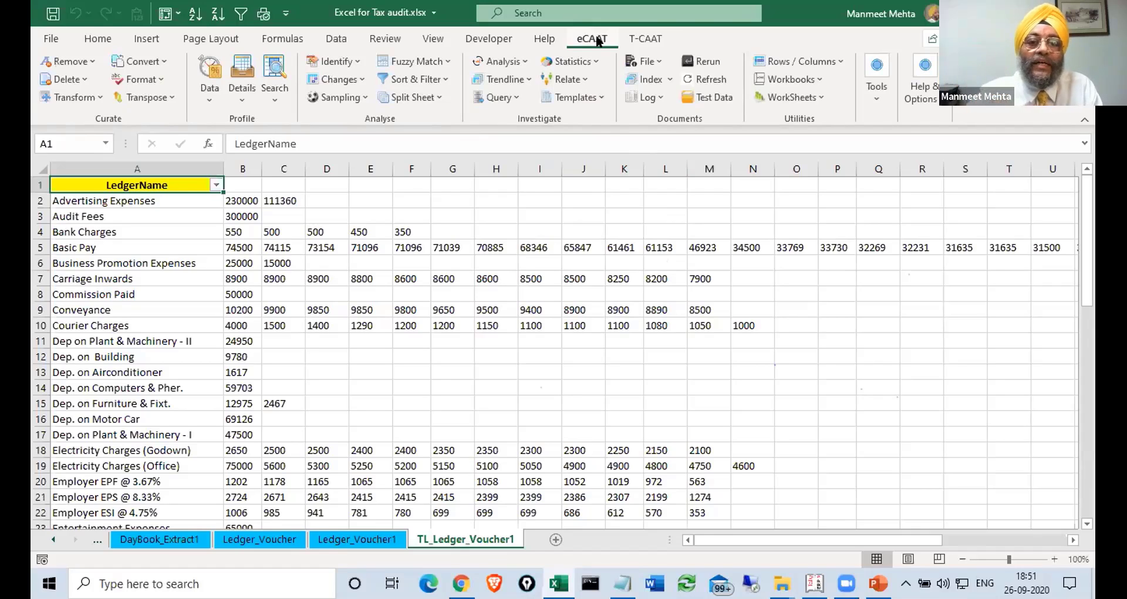
{"action": "left_click", "coordinate": [82, 64]}
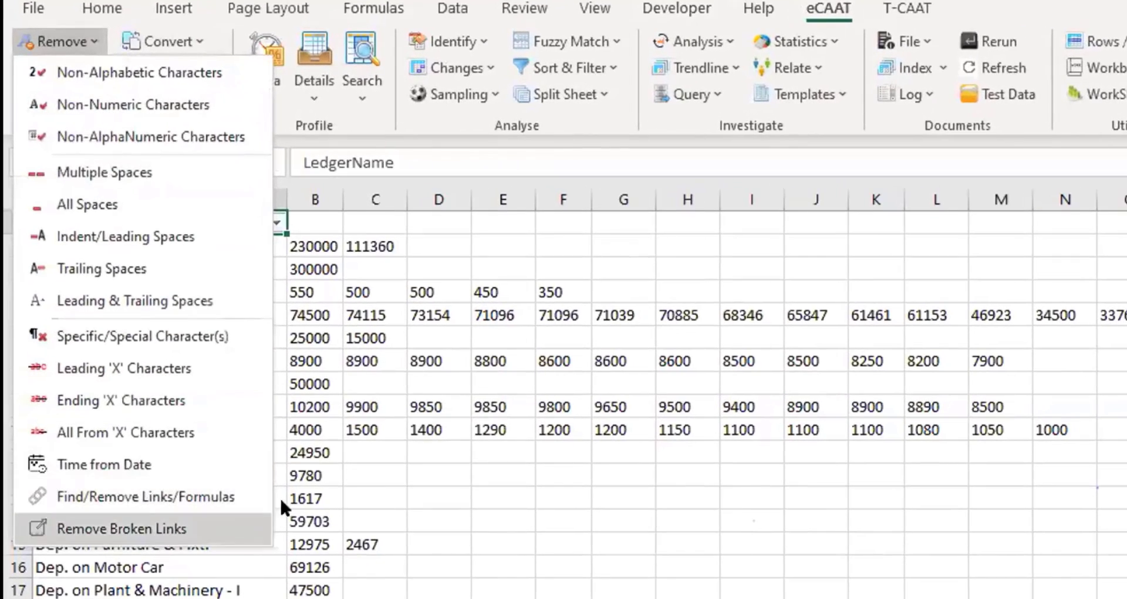
{"action": "left_click", "coordinate": [339, 314]}
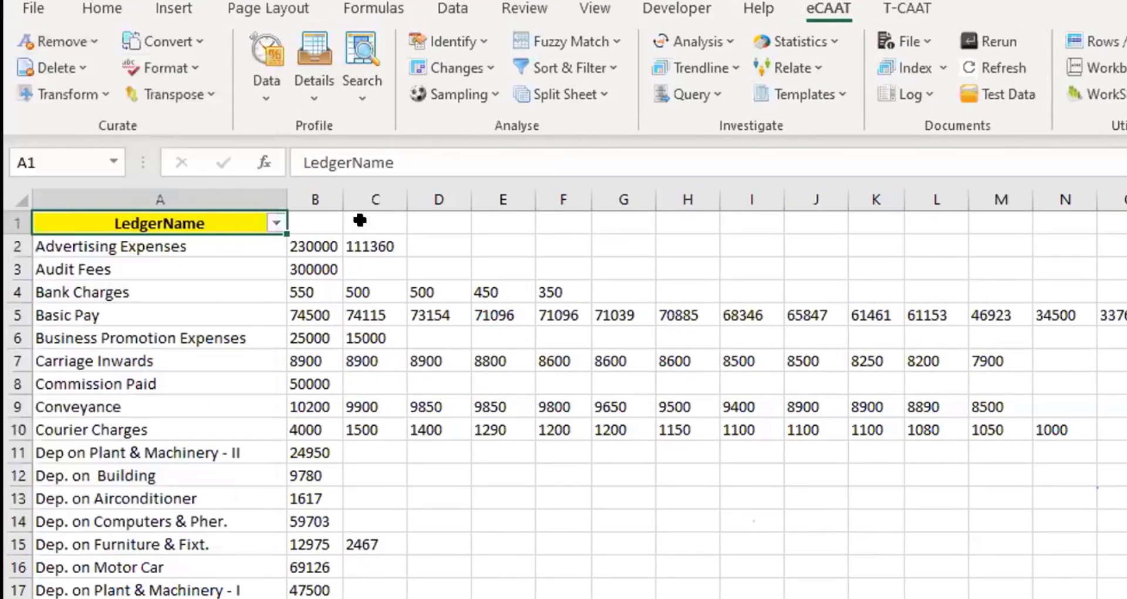
{"action": "left_click", "coordinate": [717, 27]}
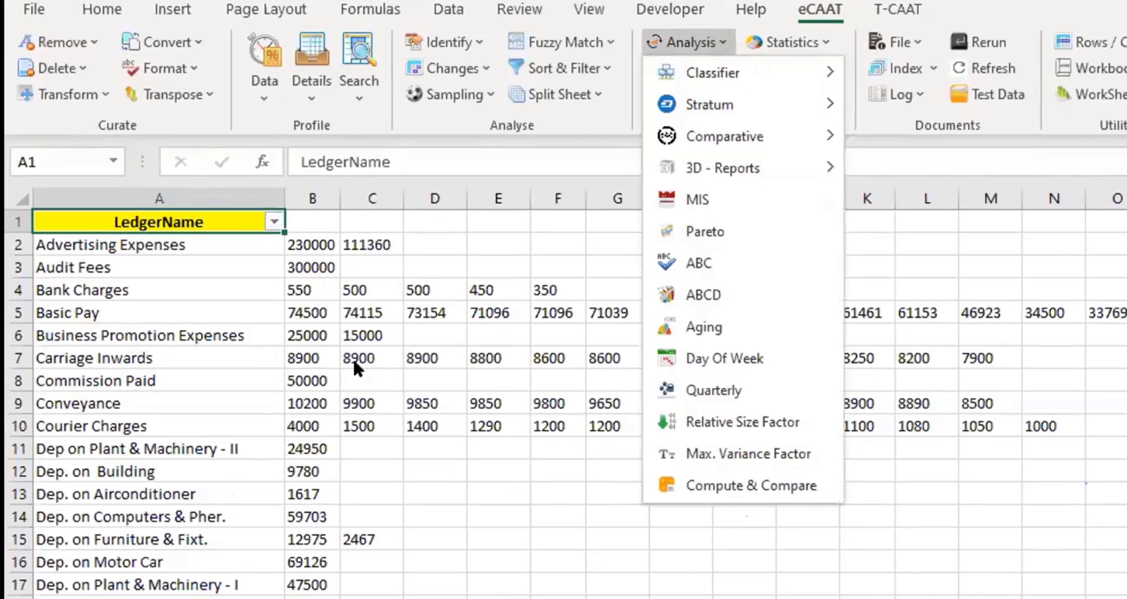
- Close the eCAAT Analysis dropdown
{"action": "left_click", "coordinate": [492, 257]}
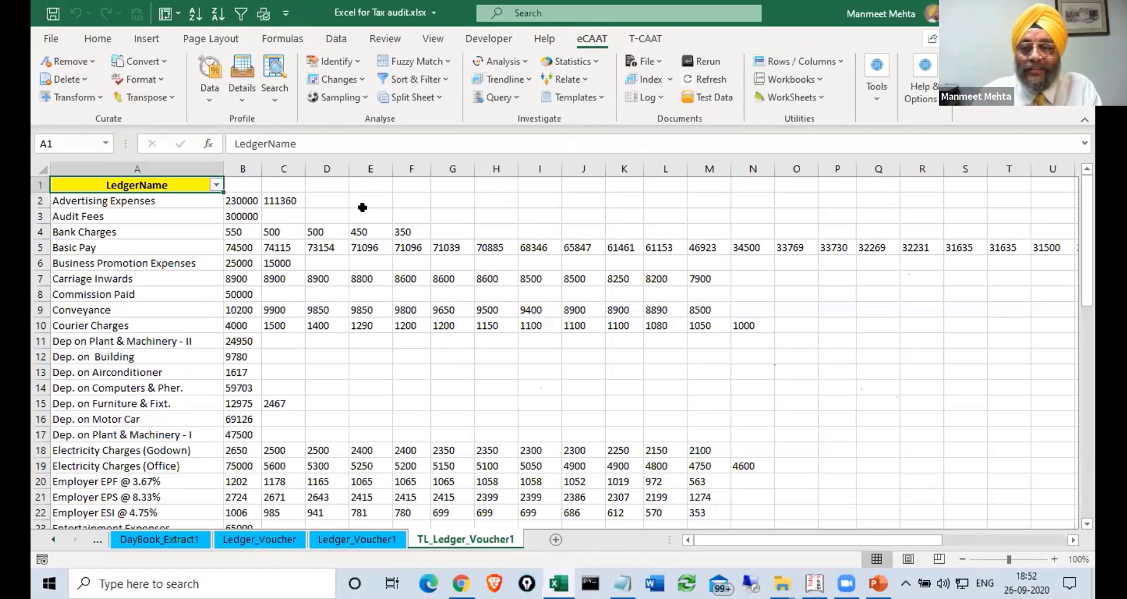